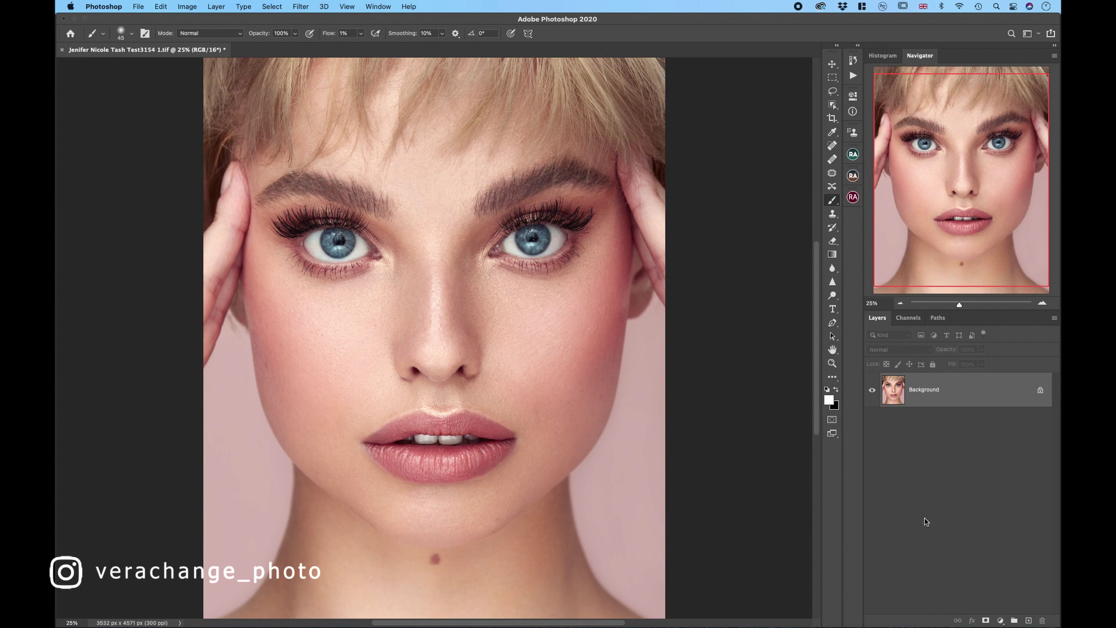
Duplicate the Background layer and switch the copy into Quick Mask mode
{"action": "left_click_drag", "start_coordinate": [1026, 401], "coordinate": [1028, 620]}
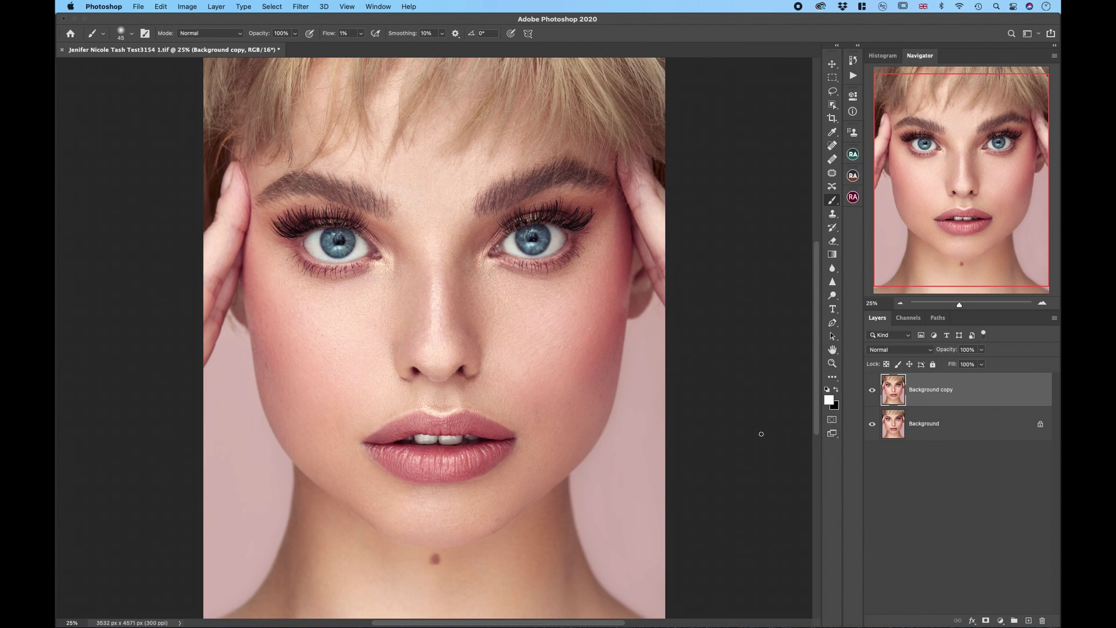
{"action": "key", "text": "q"}
{"action": "left_click", "coordinate": [833, 420]}
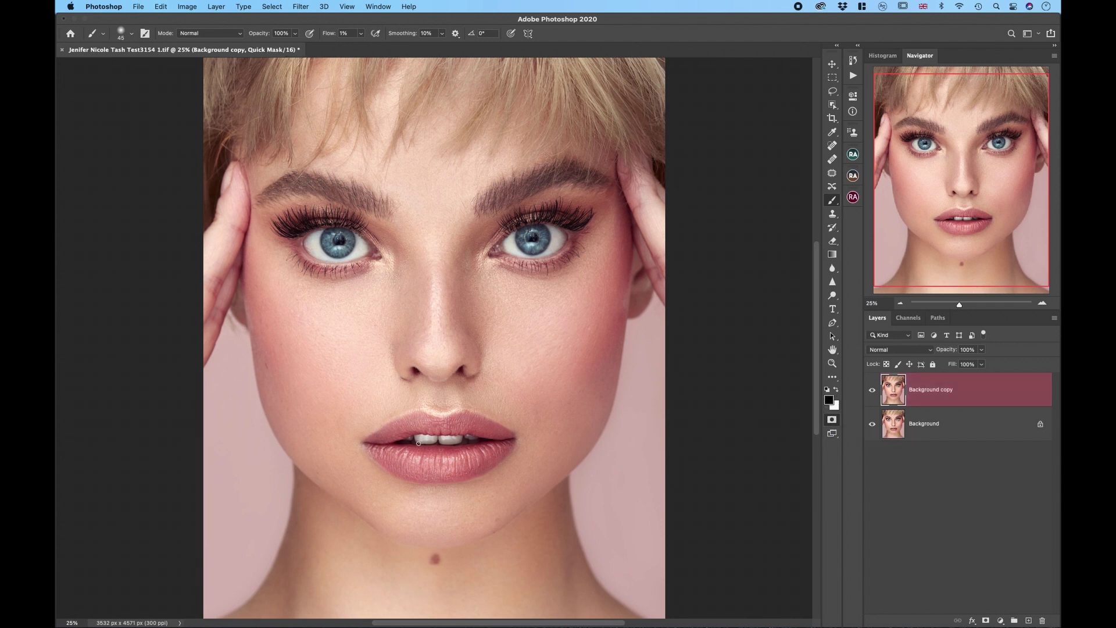
Enlarge the brush and set its flow to 100%
{"action": "key", "text": "bracketright"}
{"action": "key", "text": "bracketright"}
{"action": "key", "text": "bracketright"}
{"action": "left_click", "coordinate": [361, 33]}
{"action": "left_click_drag", "start_coordinate": [361, 46], "coordinate": [474, 49]}
{"action": "left_click", "coordinate": [122, 32]}
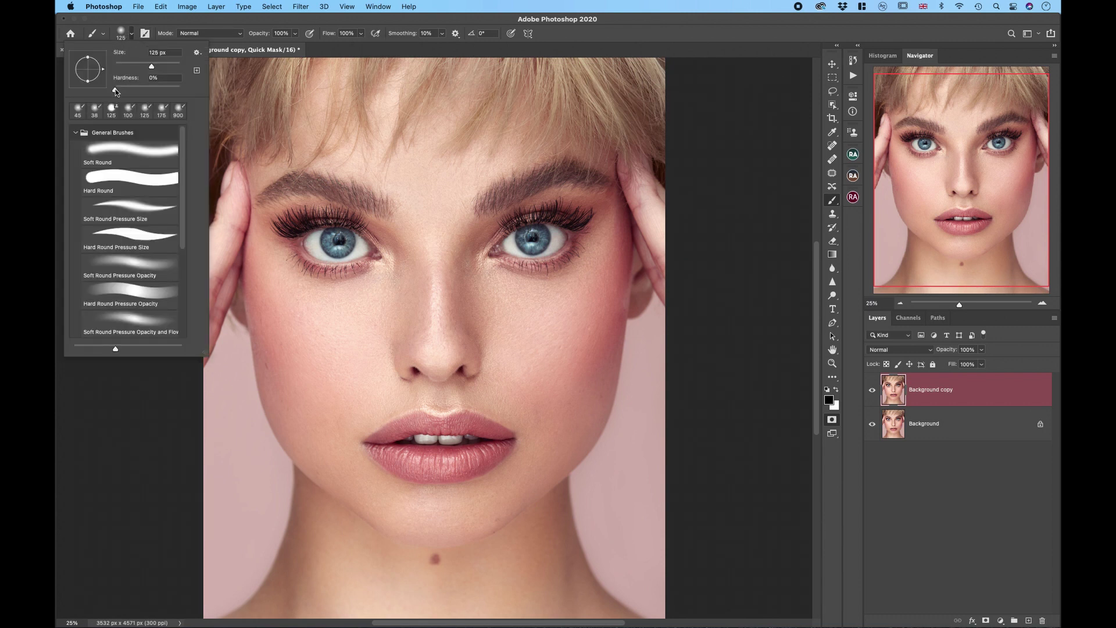
Paint the quick mask over the lips' left corner and the upper lip edges
{"action": "left_click", "coordinate": [123, 33]}
{"action": "mouse_move", "coordinate": [369, 443]}
{"action": "left_mouse_down"}
{"action": "mouse_move", "coordinate": [462, 420]}
{"action": "mouse_move", "coordinate": [505, 438]}
{"action": "mouse_move", "coordinate": [495, 457]}
{"action": "mouse_move", "coordinate": [462, 468]}
{"action": "mouse_move", "coordinate": [369, 448]}
{"action": "mouse_move", "coordinate": [446, 474]}
{"action": "mouse_move", "coordinate": [506, 446]}
{"action": "mouse_move", "coordinate": [459, 468]}
{"action": "mouse_move", "coordinate": [496, 450]}
{"action": "left_mouse_up"}
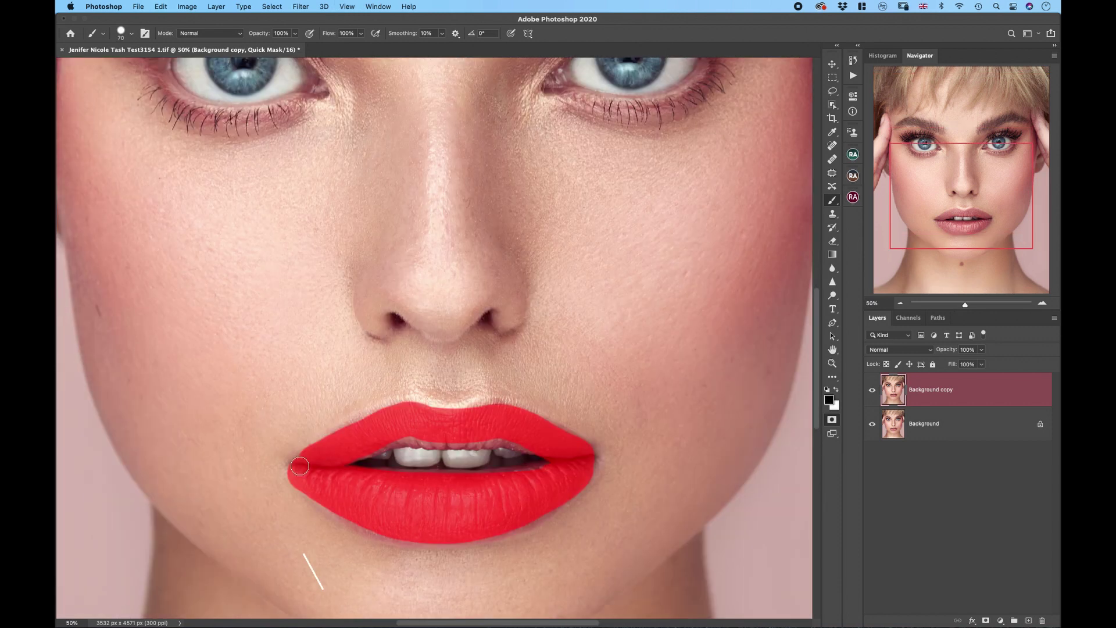
{"action": "mouse_move", "coordinate": [300, 465]}
{"action": "left_mouse_down"}
{"action": "mouse_move", "coordinate": [415, 407]}
{"action": "mouse_move", "coordinate": [525, 412]}
{"action": "mouse_move", "coordinate": [501, 523]}
{"action": "mouse_move", "coordinate": [584, 474]}
{"action": "mouse_move", "coordinate": [367, 529]}
{"action": "mouse_move", "coordinate": [517, 538]}
{"action": "left_mouse_up"}
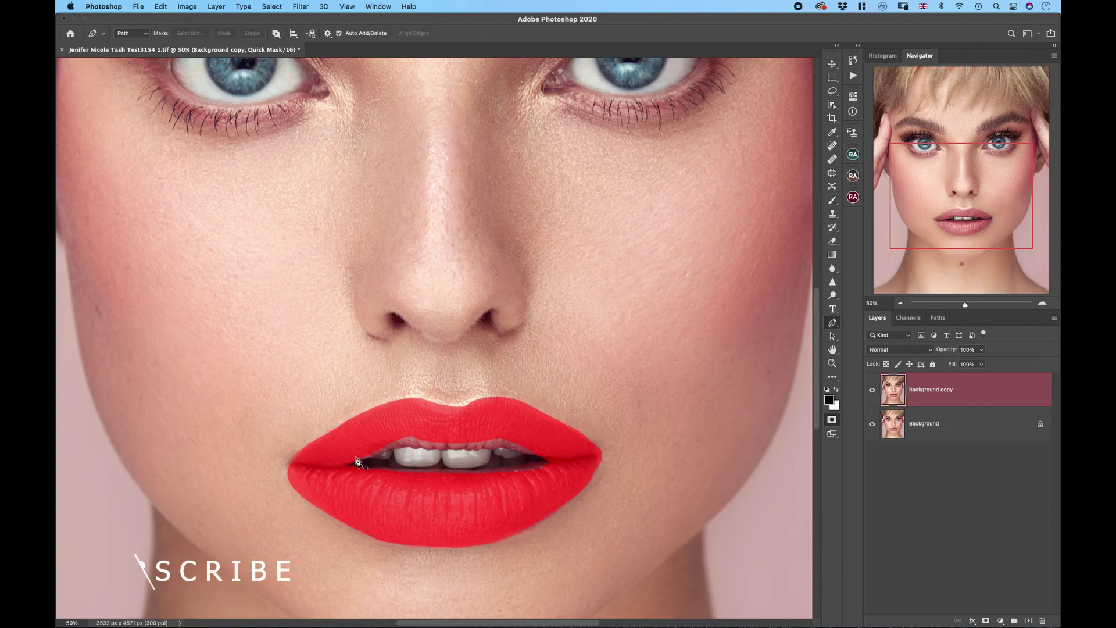
{"action": "key", "text": "bracketleft"}
{"action": "key", "text": "bracketleft"}
{"action": "key", "text": "bracketleft"}
{"action": "key", "text": "bracketleft"}
{"action": "mouse_move", "coordinate": [378, 451]}
{"action": "left_mouse_down"}
{"action": "mouse_move", "coordinate": [499, 439]}
{"action": "mouse_move", "coordinate": [536, 465]}
{"action": "mouse_move", "coordinate": [379, 474]}
{"action": "mouse_move", "coordinate": [428, 473]}
{"action": "left_mouse_up"}
{"action": "key", "text": "bracketright"}
{"action": "key", "text": "bracketright"}
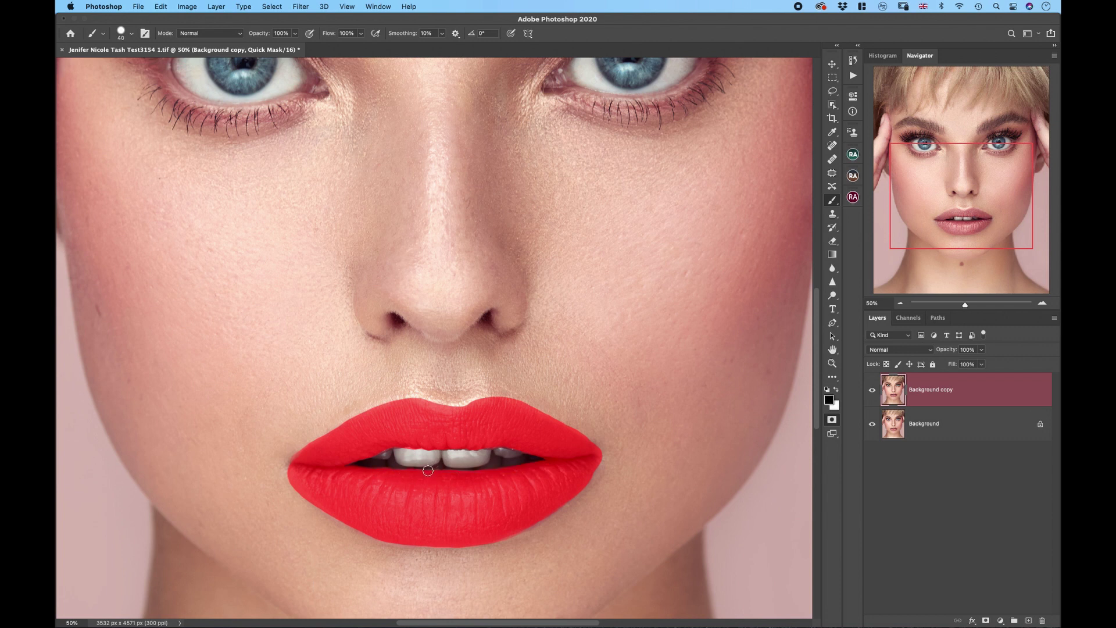
Refine the mask edges, erase overspill, and exit Quick Mask to get a selection
{"action": "key", "text": "x"}
{"action": "key", "text": "bracketright"}
{"action": "key", "text": "bracketright"}
{"action": "key", "text": "bracketright"}
{"action": "key", "text": "bracketright"}
{"action": "key", "text": "x"}
{"action": "key", "text": "bracketleft"}
{"action": "key", "text": "bracketleft"}
{"action": "key", "text": "bracketleft"}
{"action": "key", "text": "bracketleft"}
{"action": "key", "text": "x"}
{"action": "key", "text": "bracketright"}
{"action": "key", "text": "bracketright"}
{"action": "key", "text": "bracketright"}
{"action": "key", "text": "bracketright"}
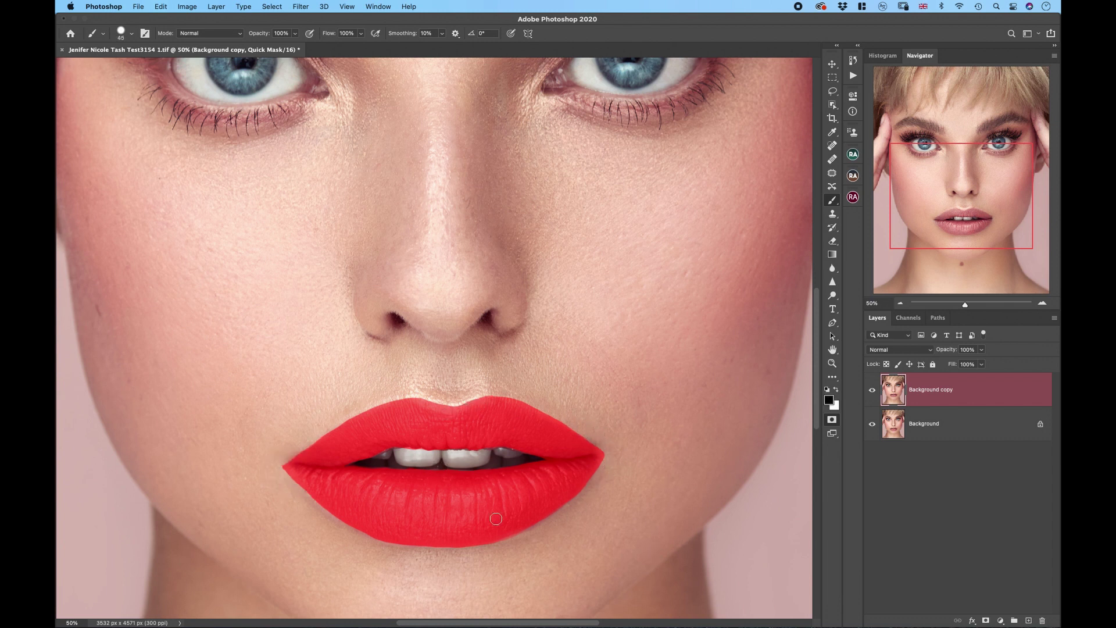
{"action": "key", "text": "bracketleft"}
{"action": "key", "text": "bracketleft"}
{"action": "key", "text": "bracketleft"}
{"action": "key", "text": "x"}
{"action": "key", "text": "q"}
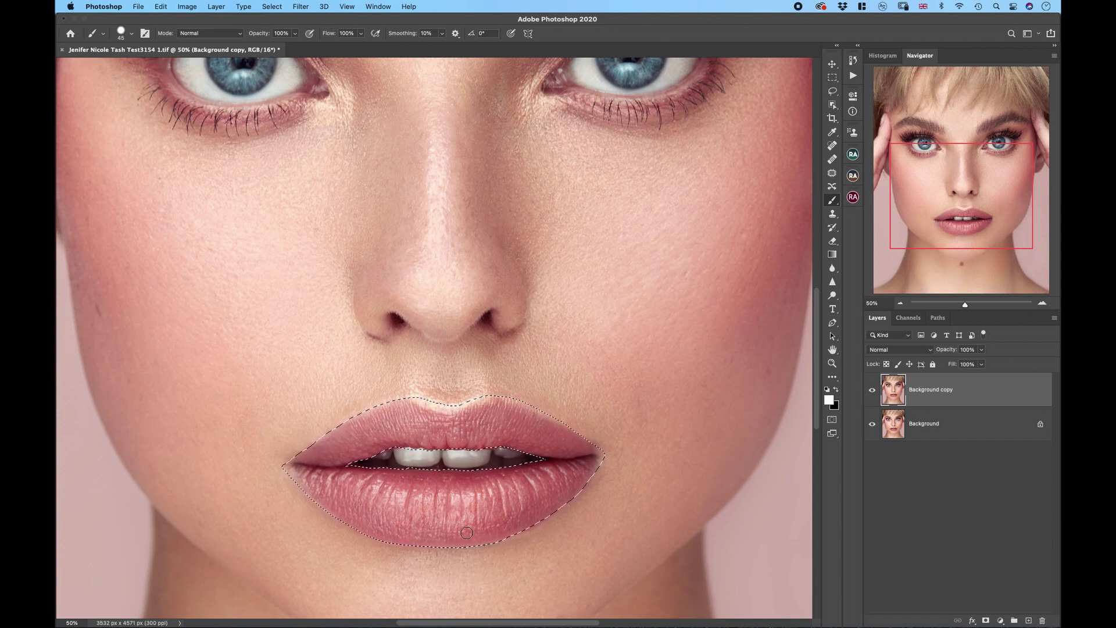
Invert the selection with Shift+Cmd+I so only the lips are selected, then zoom back in
{"action": "key", "text": "super+minus"}
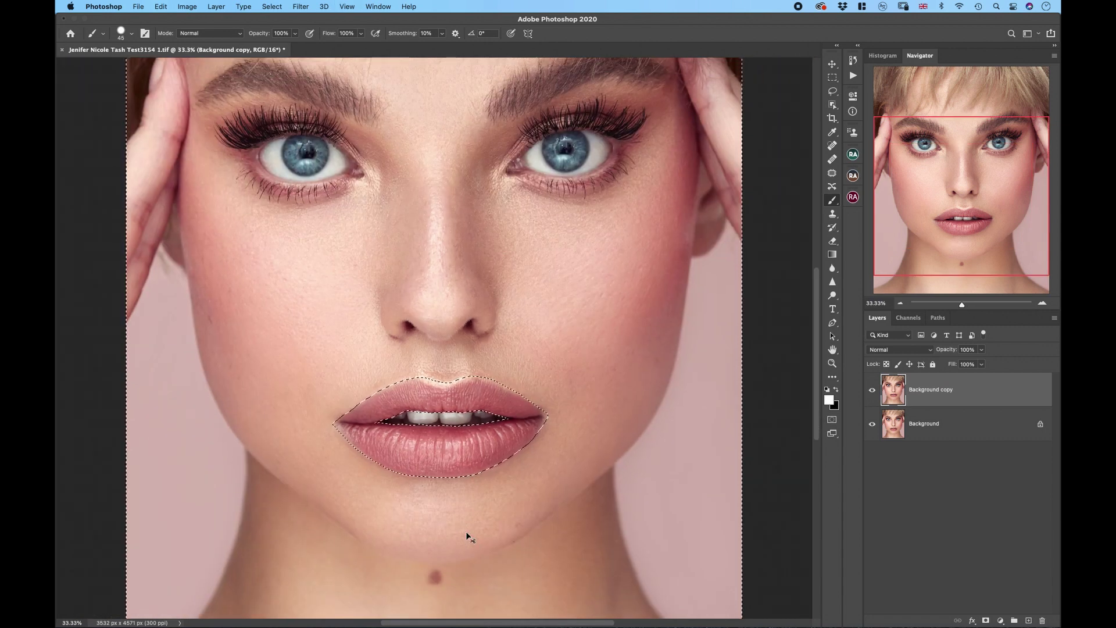
{"action": "key", "text": "super+minus"}
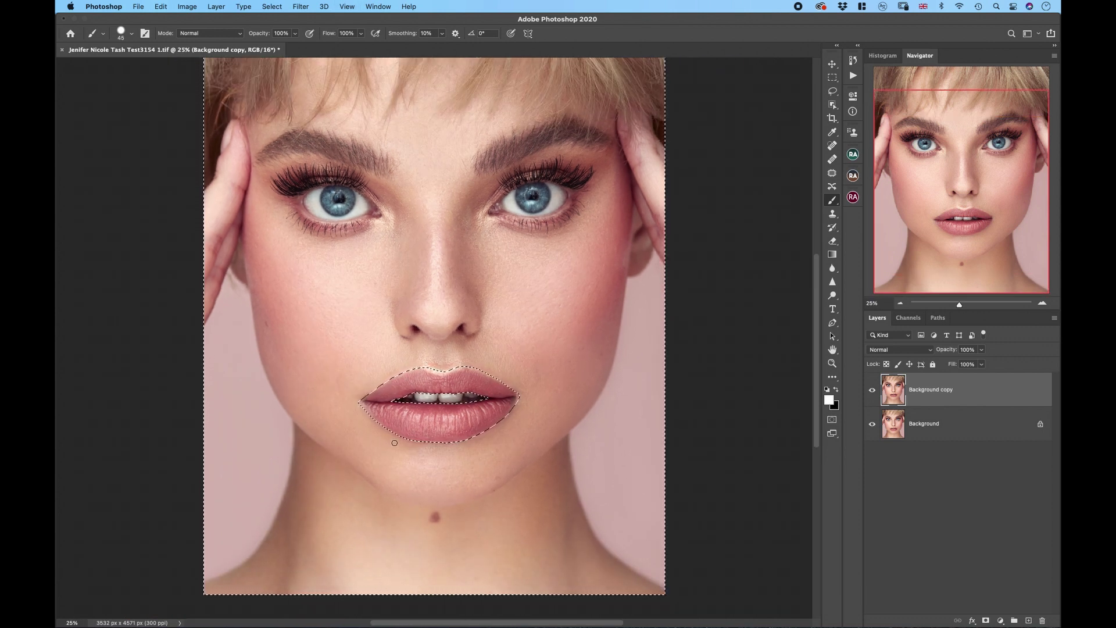
{"action": "key", "text": "super+shift+i"}
{"action": "key", "text": "super+shift+i"}
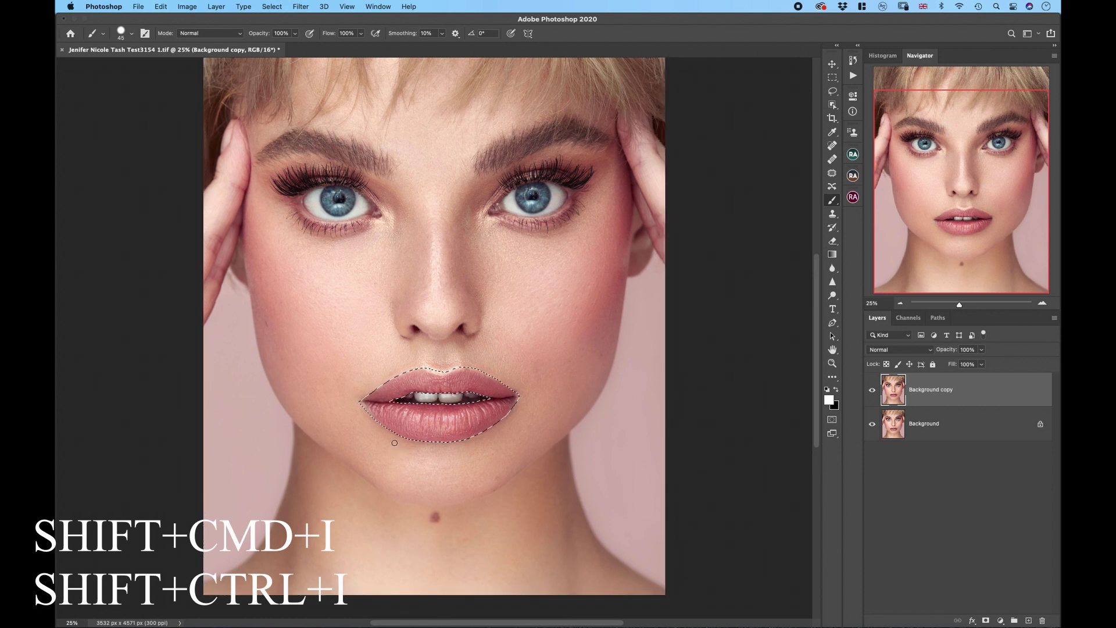
{"action": "key", "text": "super+plus"}
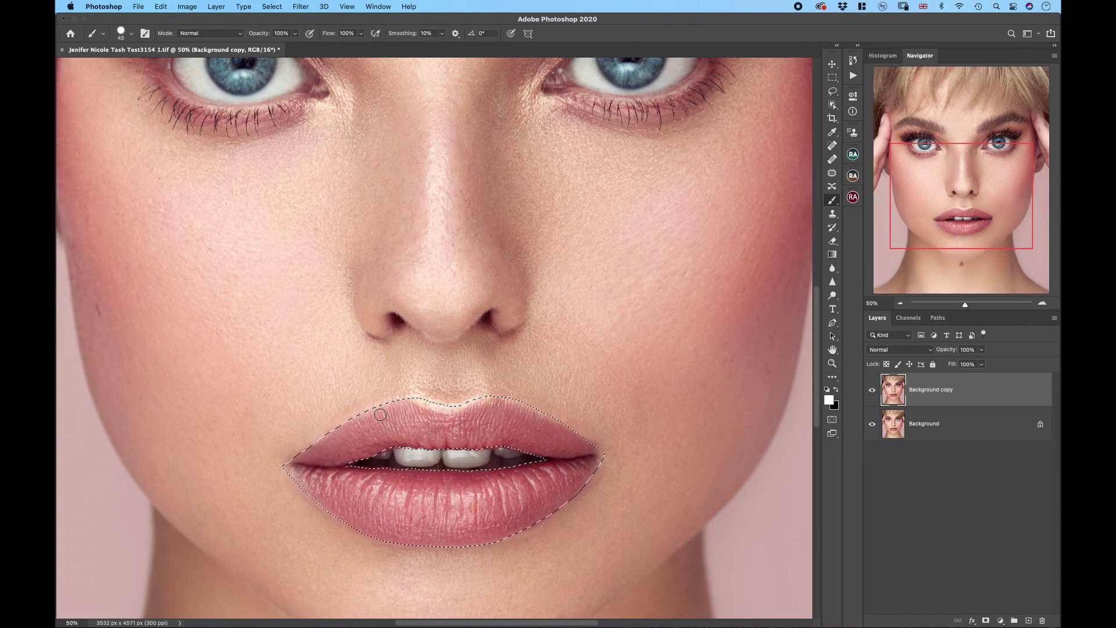
Save the lip selection as a channel named 'lips' and confirm it in Channels
{"action": "left_click", "coordinate": [988, 549]}
{"action": "scroll", "coordinate": [428, 215], "scroll_direction": "down", "scroll_amount": 1}
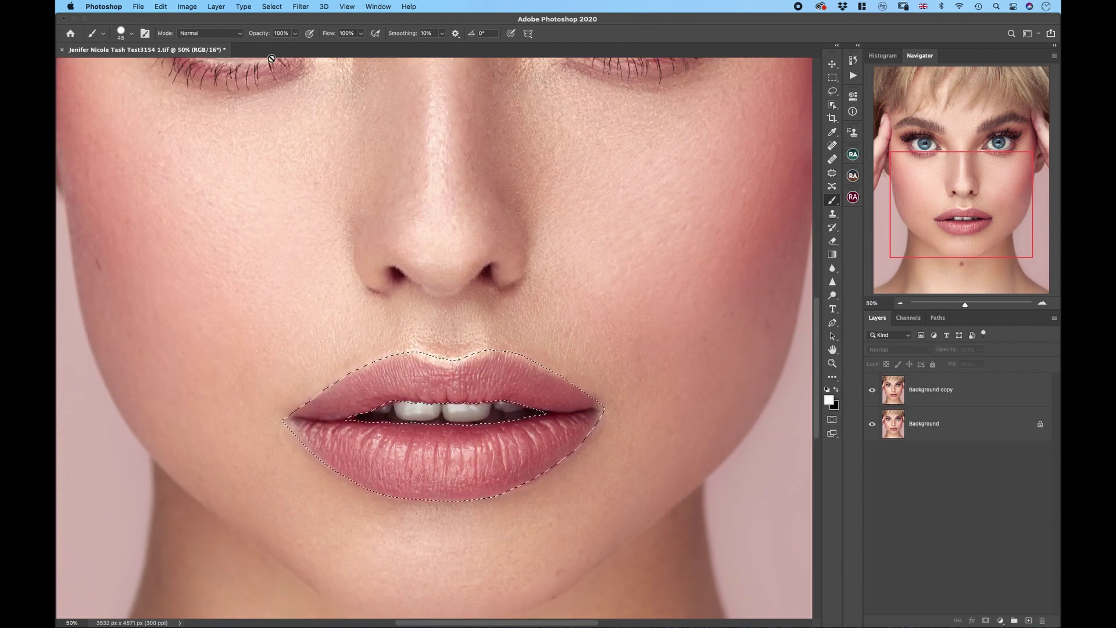
{"action": "left_click", "coordinate": [271, 7]}
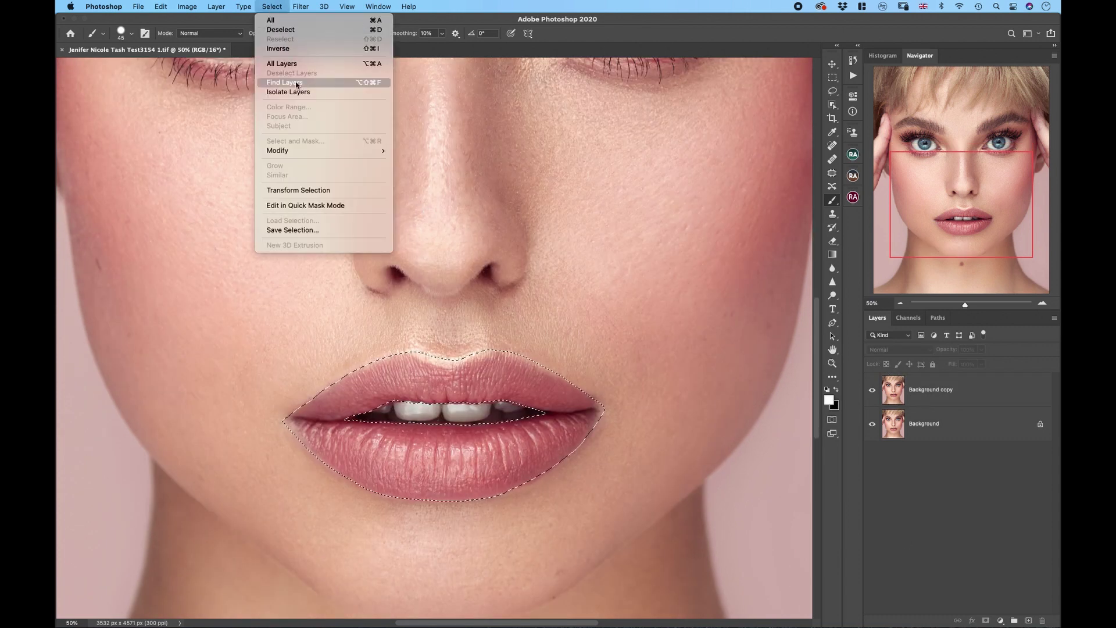
{"action": "left_click", "coordinate": [321, 230]}
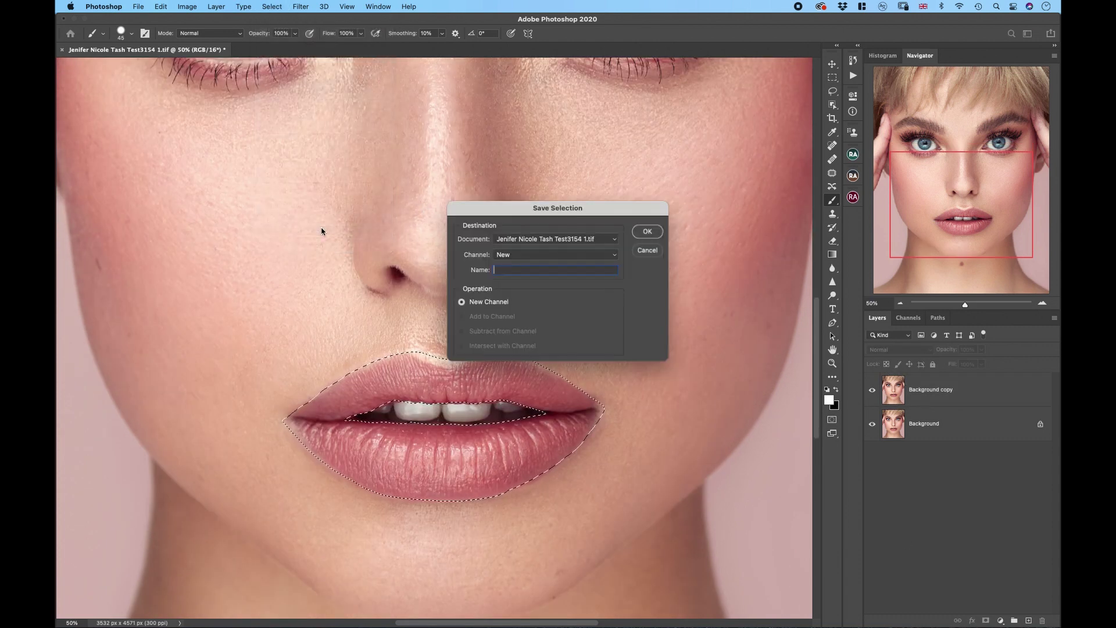
{"action": "type", "text": "lips"}
{"action": "left_click", "coordinate": [645, 233]}
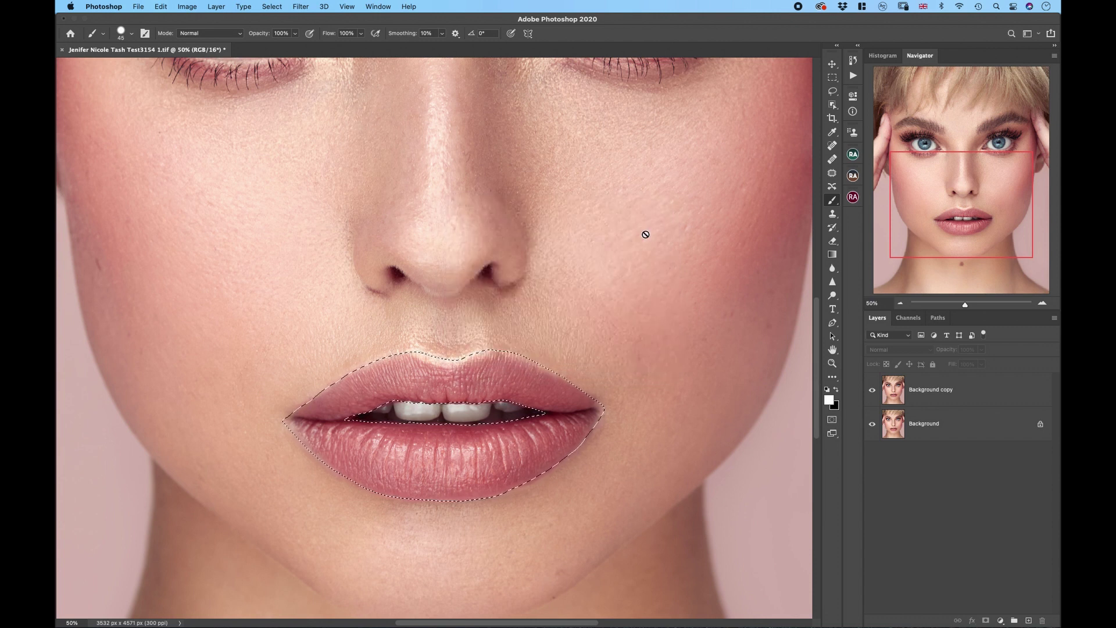
{"action": "left_click", "coordinate": [909, 318]}
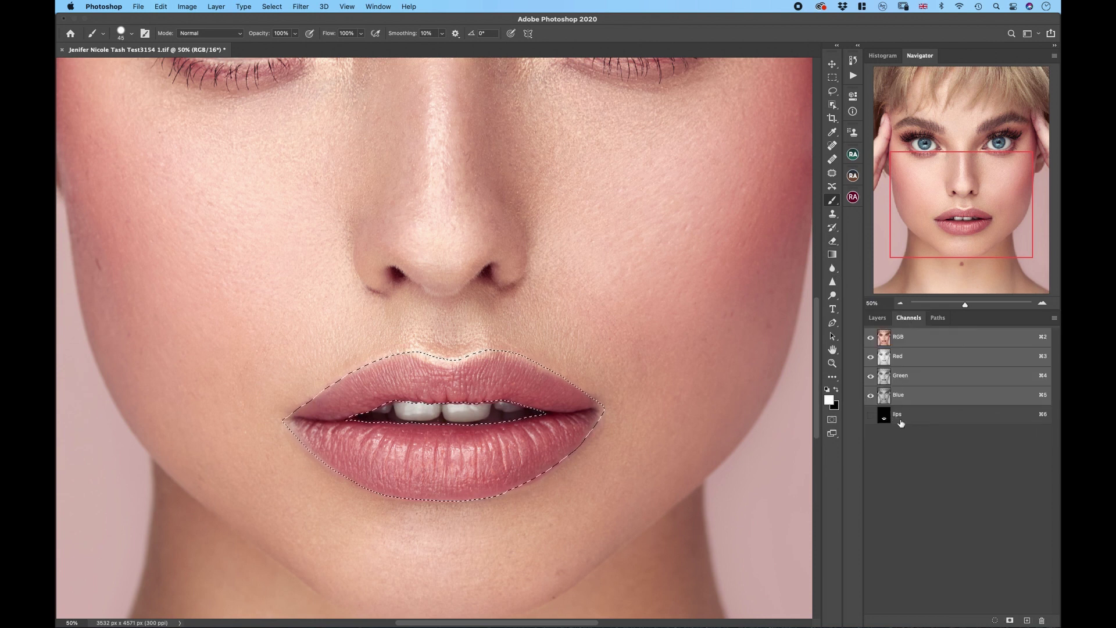
{"action": "left_click", "coordinate": [869, 320]}
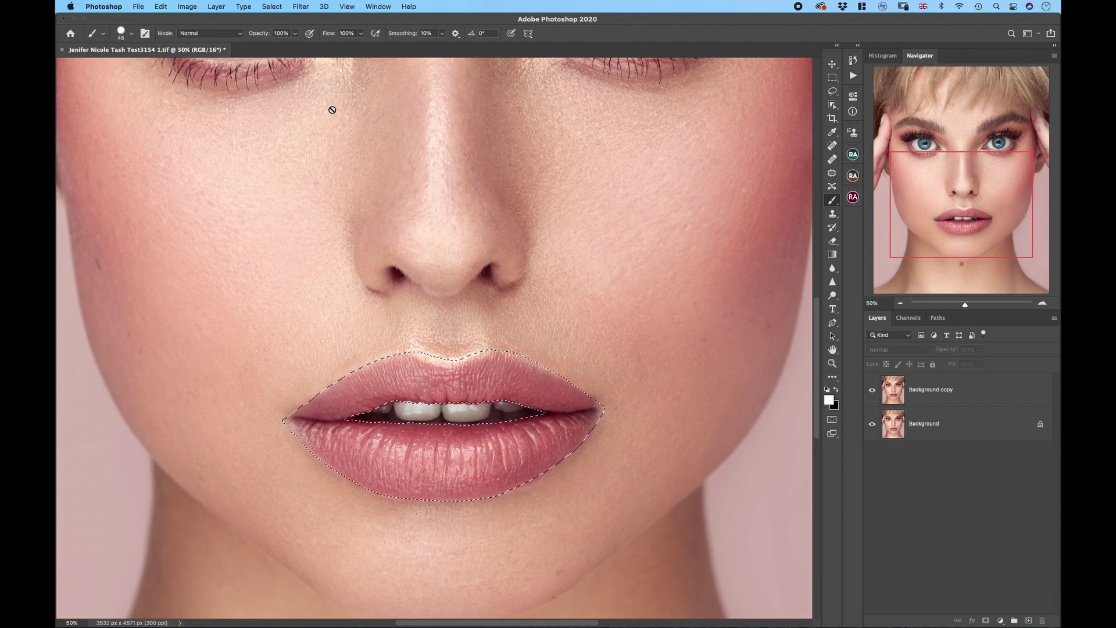
Feather the lip selection by 1 pixel
{"action": "left_click", "coordinate": [267, 6]}
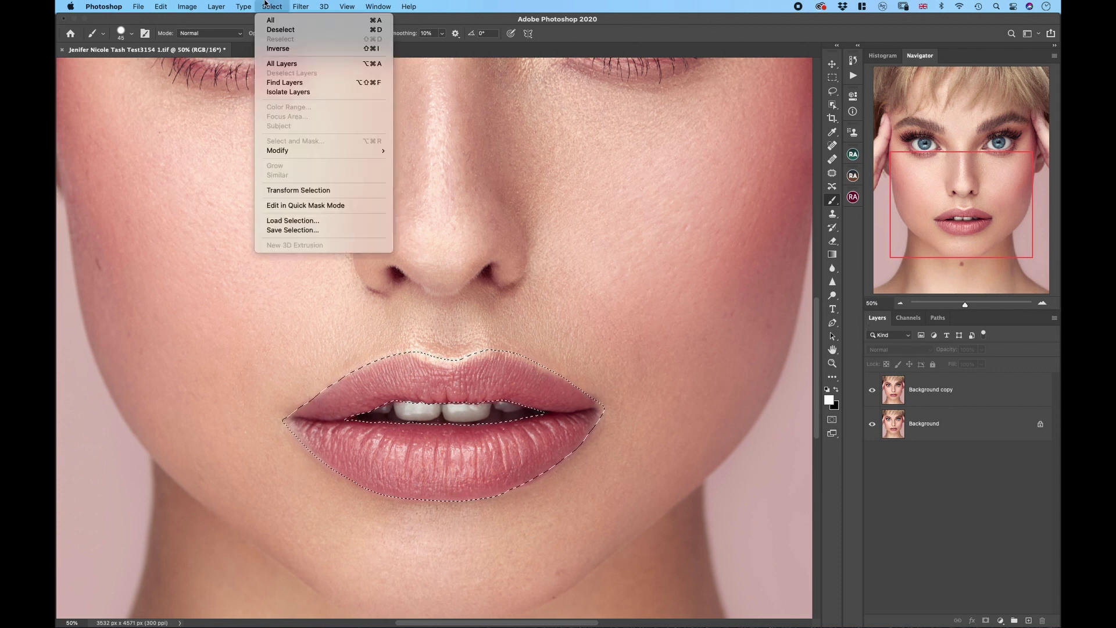
{"action": "mouse_move", "coordinate": [324, 148]}
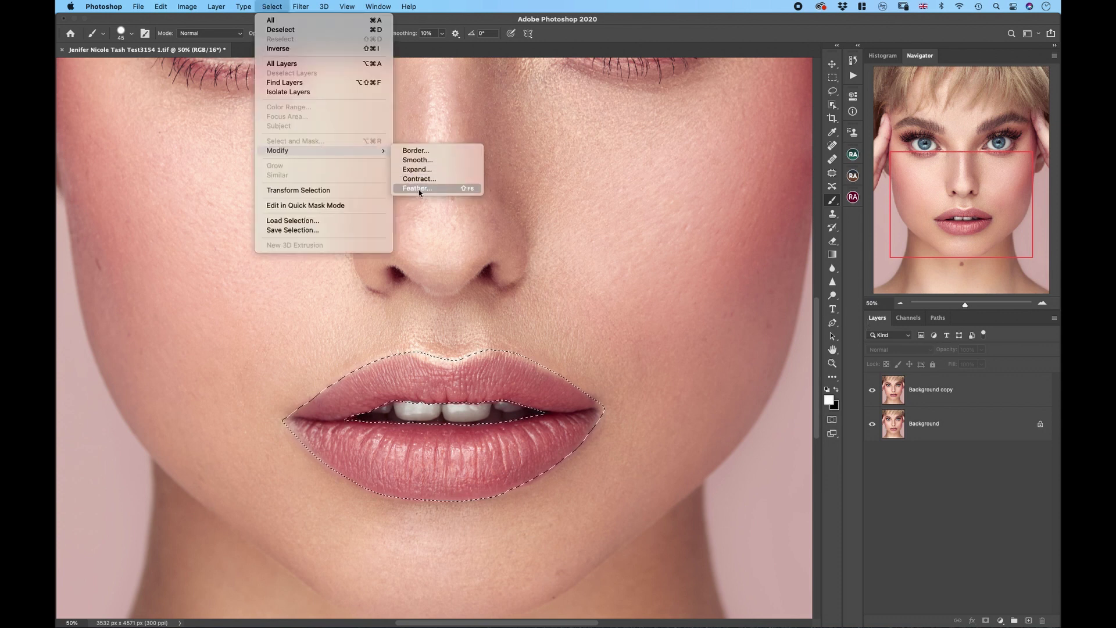
{"action": "left_click", "coordinate": [418, 192]}
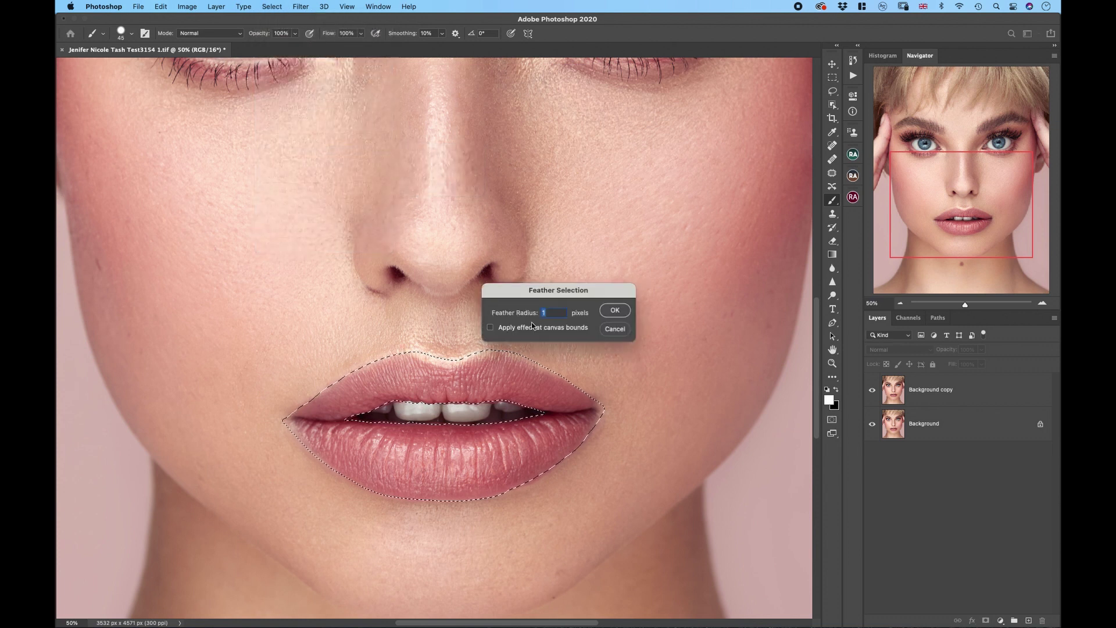
{"action": "left_click", "coordinate": [606, 313]}
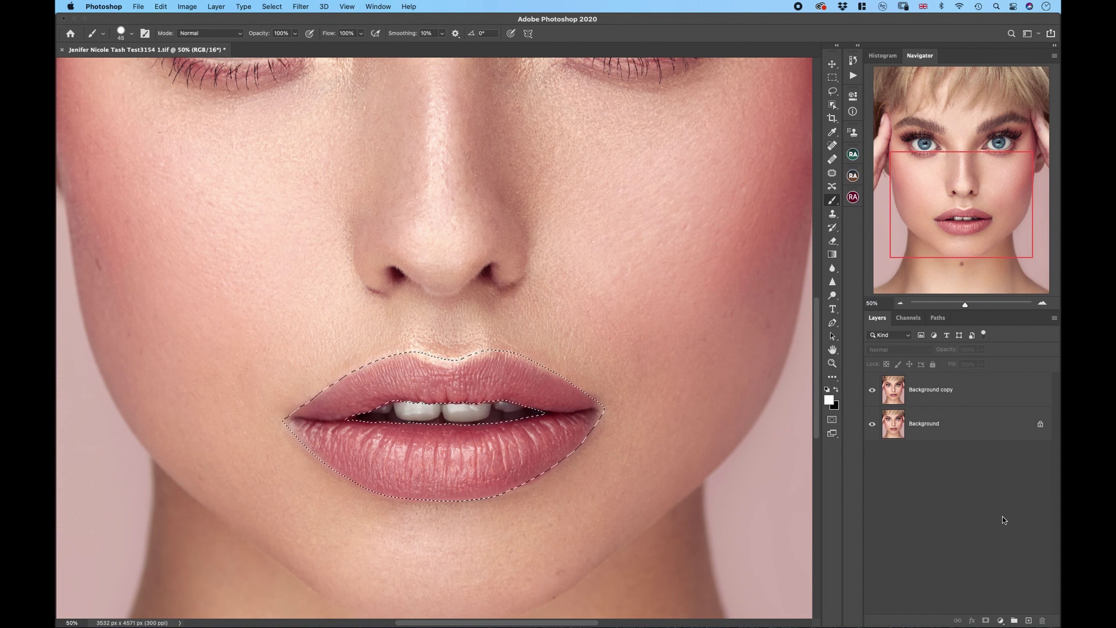
Add a lip-masked Hue/Saturation adjustment and shift the hue toward purple and blue
{"action": "left_click", "coordinate": [1001, 620]}
{"action": "left_click", "coordinate": [1020, 483]}
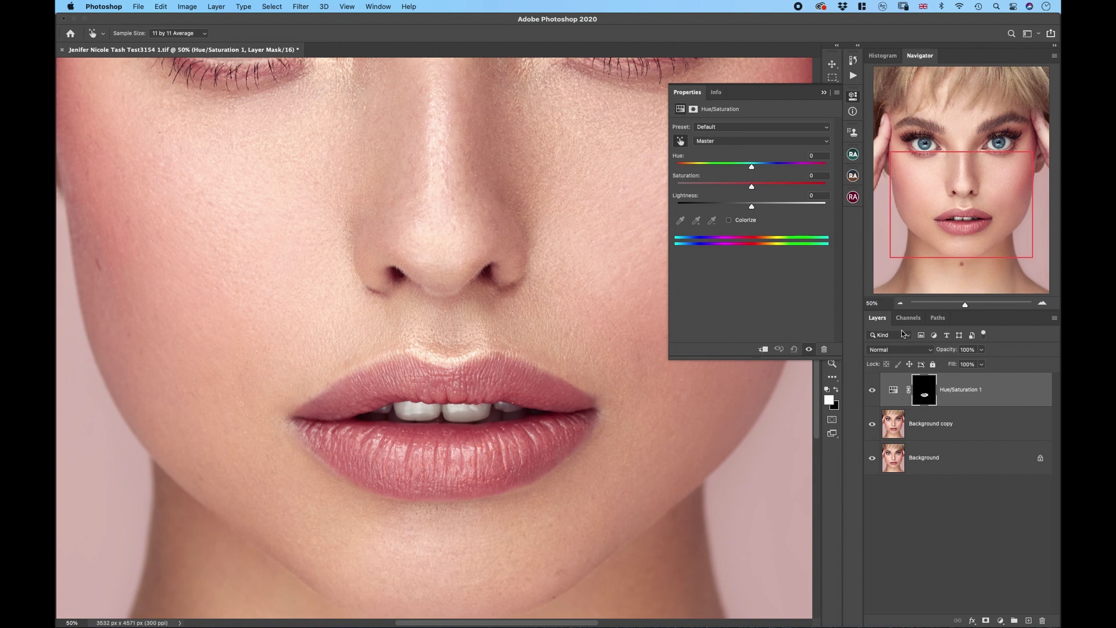
{"action": "left_click_drag", "start_coordinate": [751, 169], "coordinate": [701, 172]}
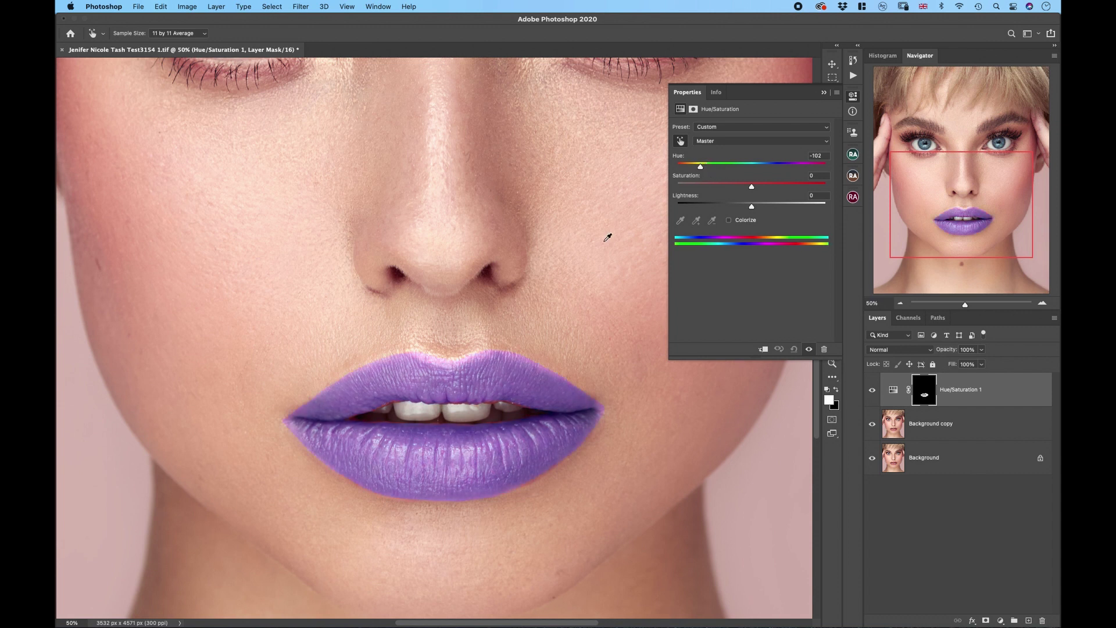
{"action": "left_click_drag", "start_coordinate": [700, 169], "coordinate": [755, 170]}
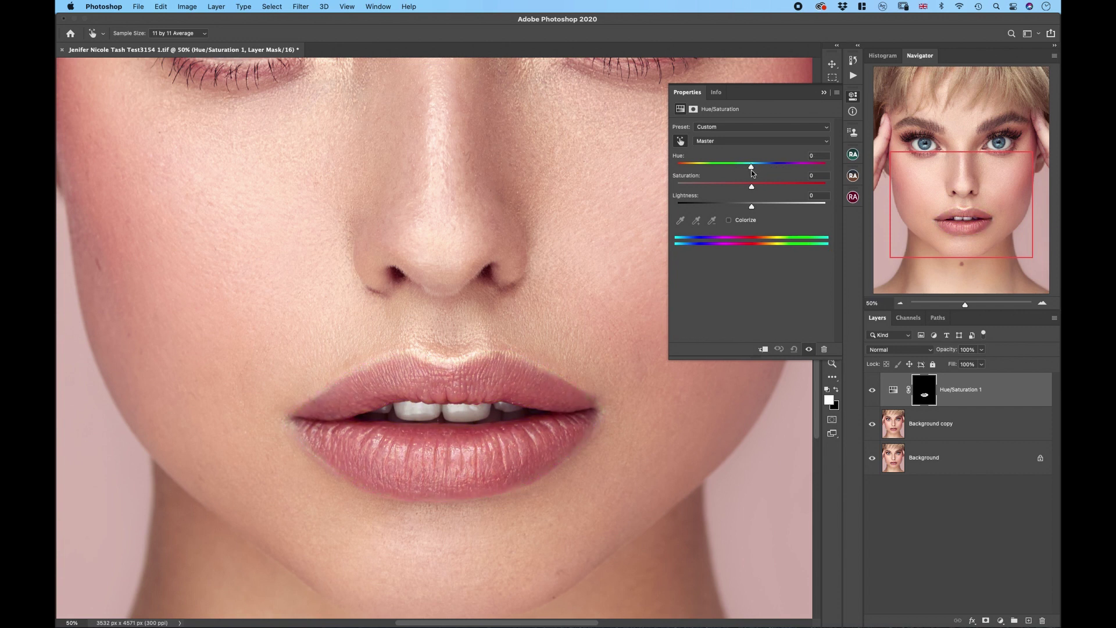
Colorize the lips teal at Hue 192, Saturation 23, Lightness -21
{"action": "left_click", "coordinate": [729, 221]}
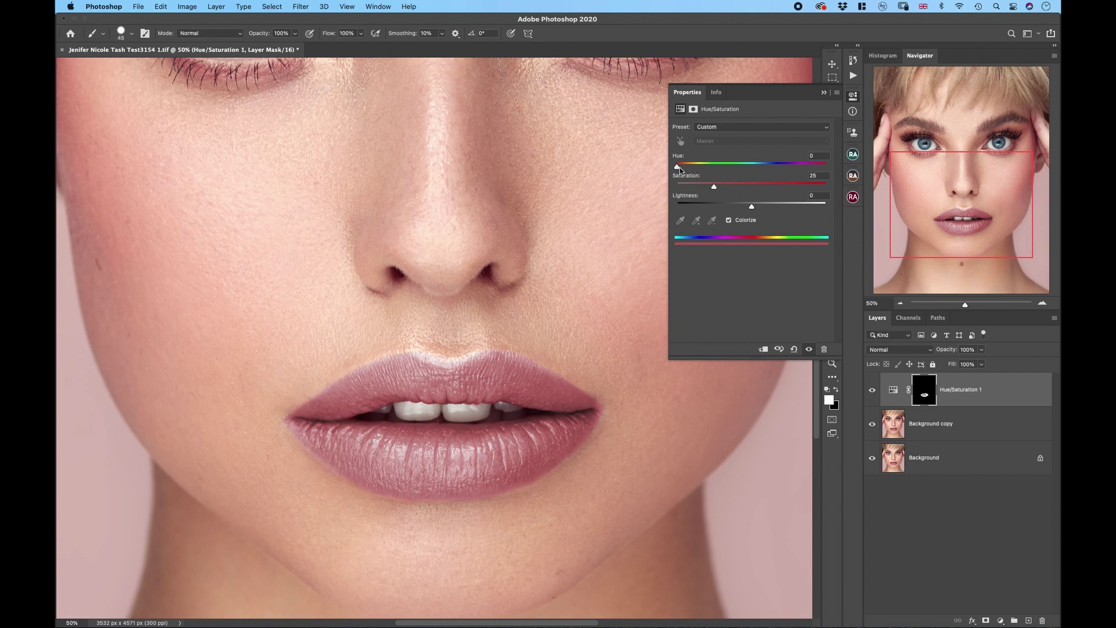
{"action": "left_click_drag", "start_coordinate": [679, 167], "coordinate": [716, 207]}
{"action": "left_click_drag", "start_coordinate": [718, 168], "coordinate": [757, 168]}
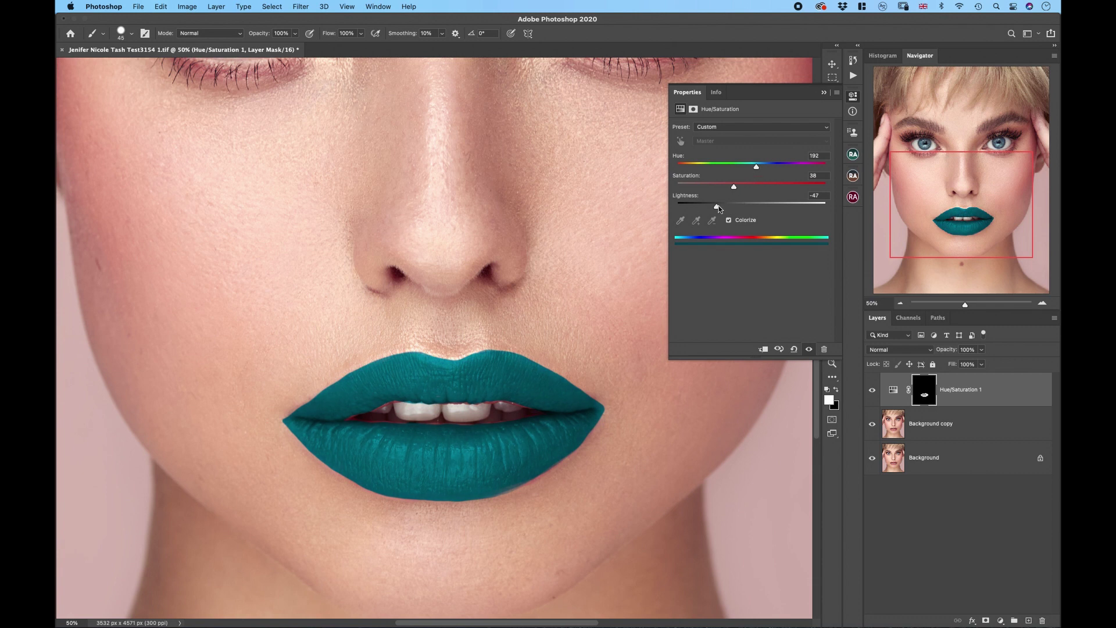
{"action": "left_click_drag", "start_coordinate": [727, 208], "coordinate": [736, 210]}
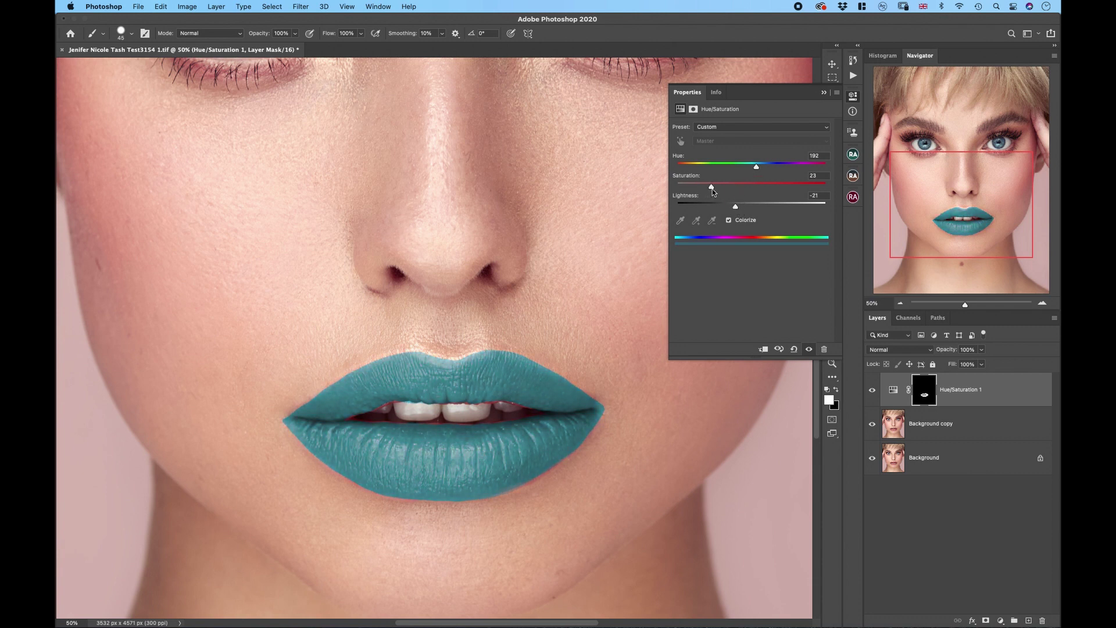
Compare the teal layer on and off, then zoom in on both lips and teeth
{"action": "left_click", "coordinate": [824, 93]}
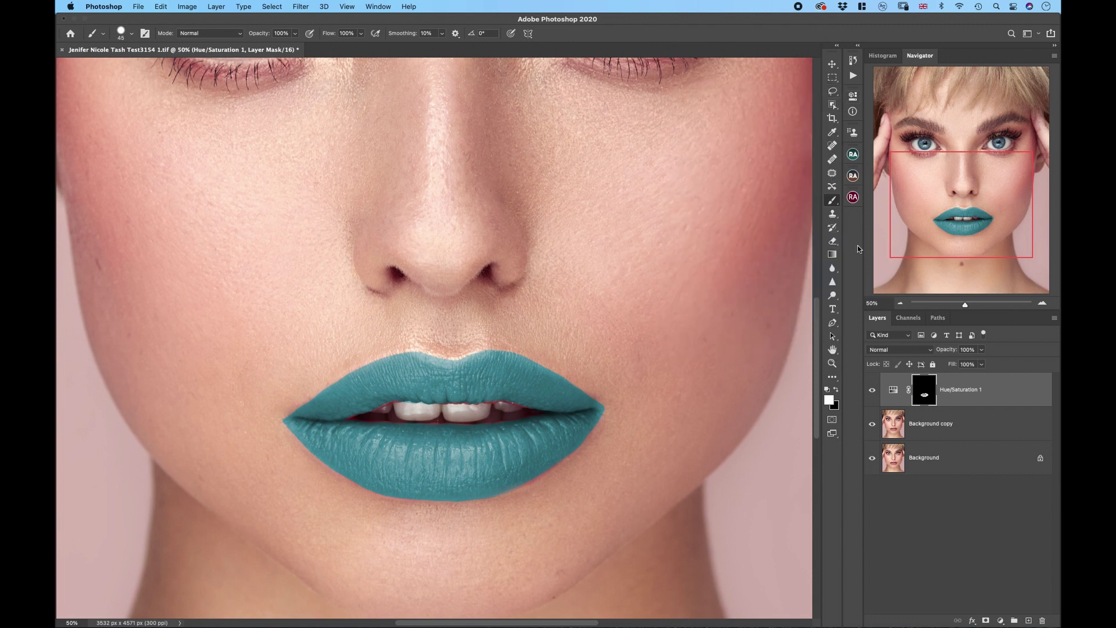
{"action": "left_click", "coordinate": [872, 390]}
{"action": "left_click", "coordinate": [872, 390]}
{"action": "key", "text": "super+plus"}
{"action": "key", "text": "super+plus"}
{"action": "key", "text": "super+plus"}
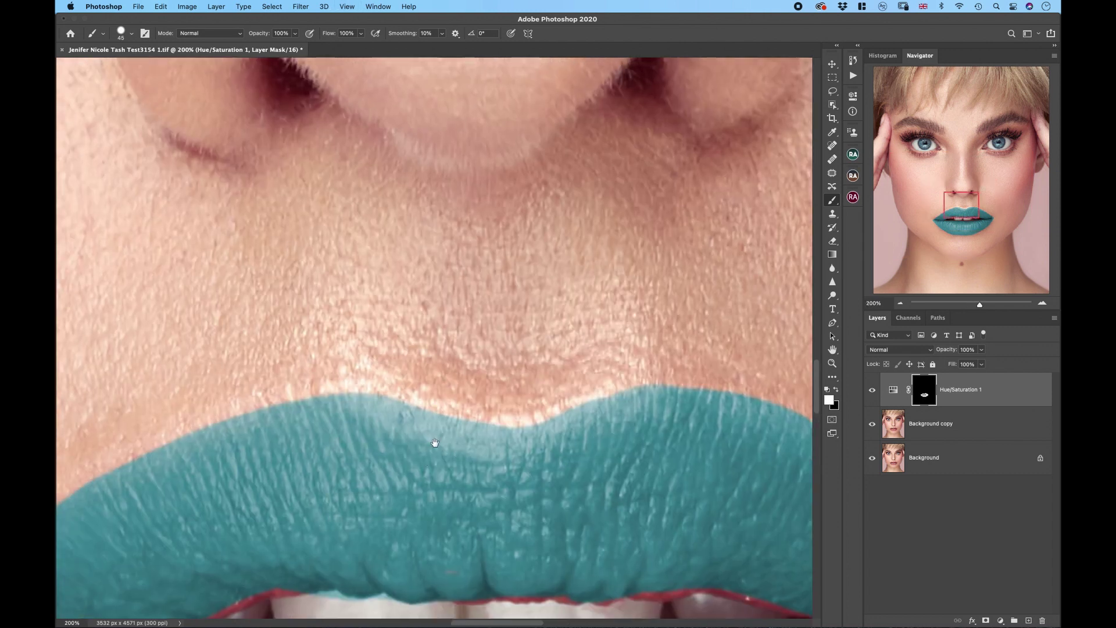
{"action": "mouse_move", "coordinate": [434, 443]}
{"action": "left_mouse_down"}
{"action": "mouse_move", "coordinate": [393, 124]}
{"action": "mouse_move", "coordinate": [394, 137]}
{"action": "left_mouse_up"}
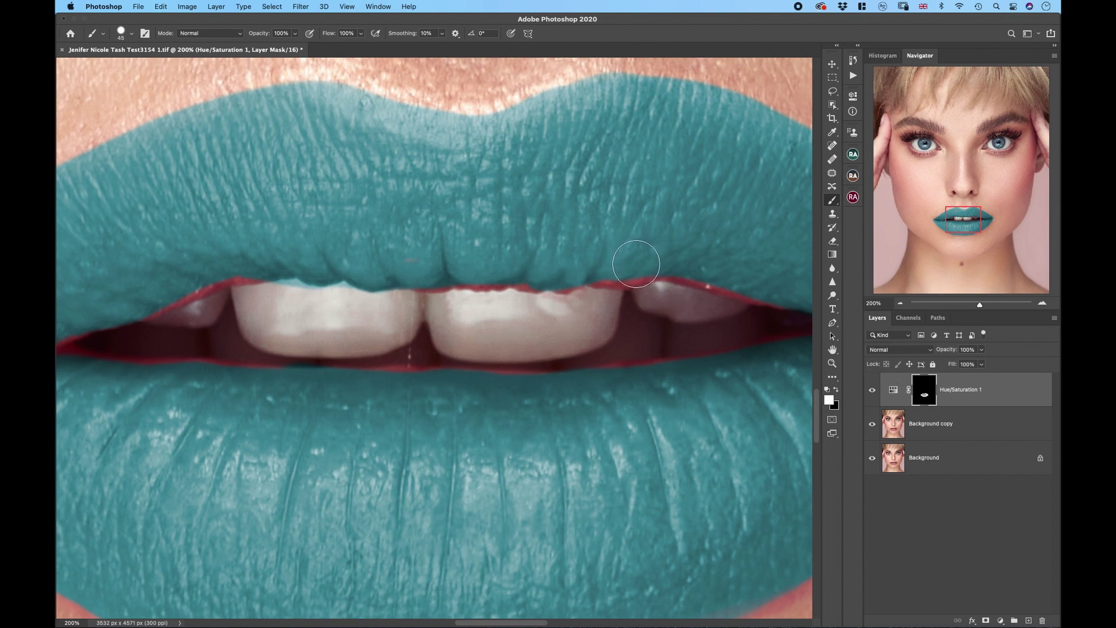
Paint the teal tint off the tops of the teeth with a small black brush
{"action": "key", "text": "bracketleft"}
{"action": "key", "text": "bracketleft"}
{"action": "key", "text": "bracketleft"}
{"action": "key", "text": "bracketleft"}
{"action": "key", "text": "x"}
{"action": "key", "text": "x"}
{"action": "key", "text": "x"}
{"action": "left_click_drag", "start_coordinate": [297, 284], "coordinate": [350, 292]}
{"action": "scroll", "coordinate": [368, 309], "scroll_direction": "left", "scroll_amount": 5}
{"action": "key", "text": "x"}
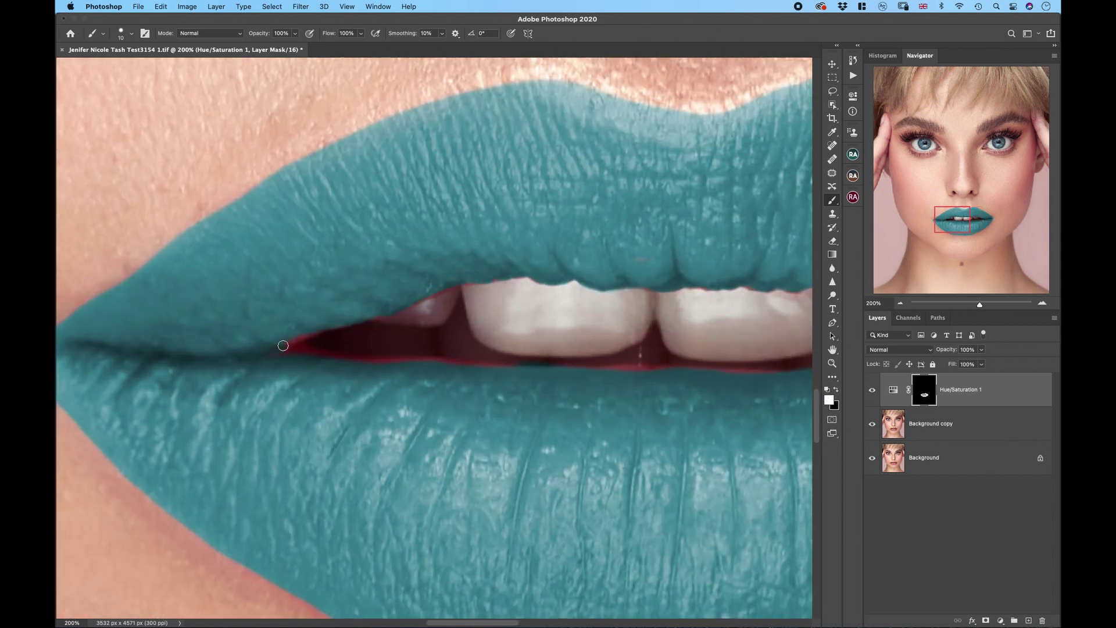
{"action": "scroll", "coordinate": [605, 364], "scroll_direction": "right", "scroll_amount": 6}
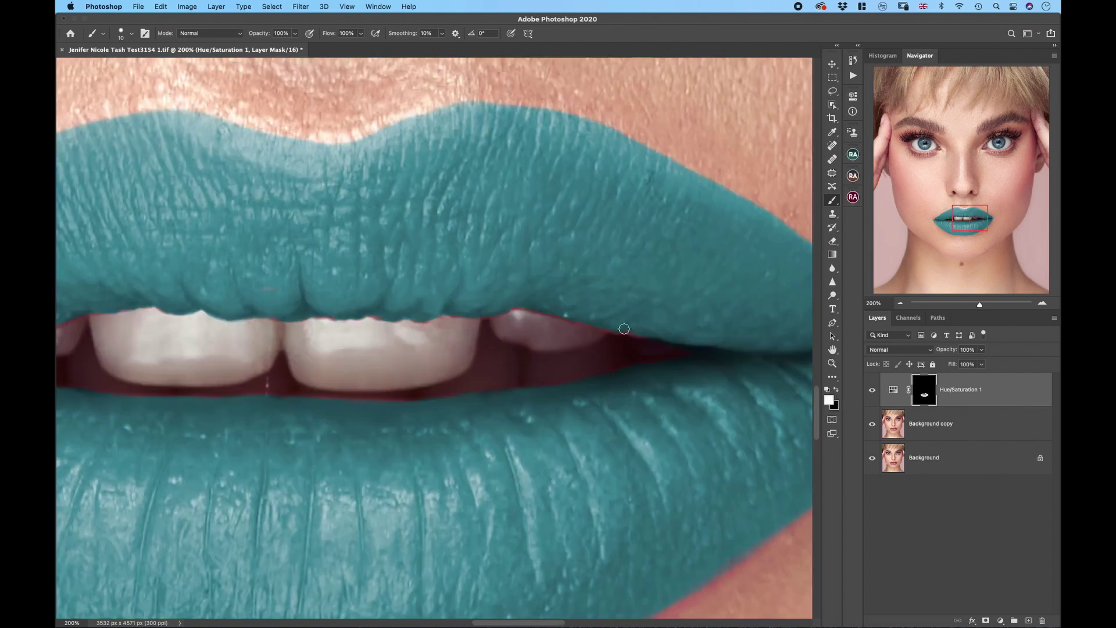
{"action": "scroll", "coordinate": [550, 335], "scroll_direction": "right", "scroll_amount": 5}
{"action": "scroll", "coordinate": [550, 334], "scroll_direction": "down", "scroll_amount": 2}
Remove teal spill at the right lip corner and along the lower lip edge
{"action": "key", "text": "x"}
{"action": "key", "text": "bracketright"}
{"action": "key", "text": "bracketright"}
{"action": "key", "text": "bracketright"}
{"action": "key", "text": "bracketright"}
{"action": "key", "text": "bracketright"}
{"action": "key", "text": "bracketright"}
{"action": "key", "text": "bracketright"}
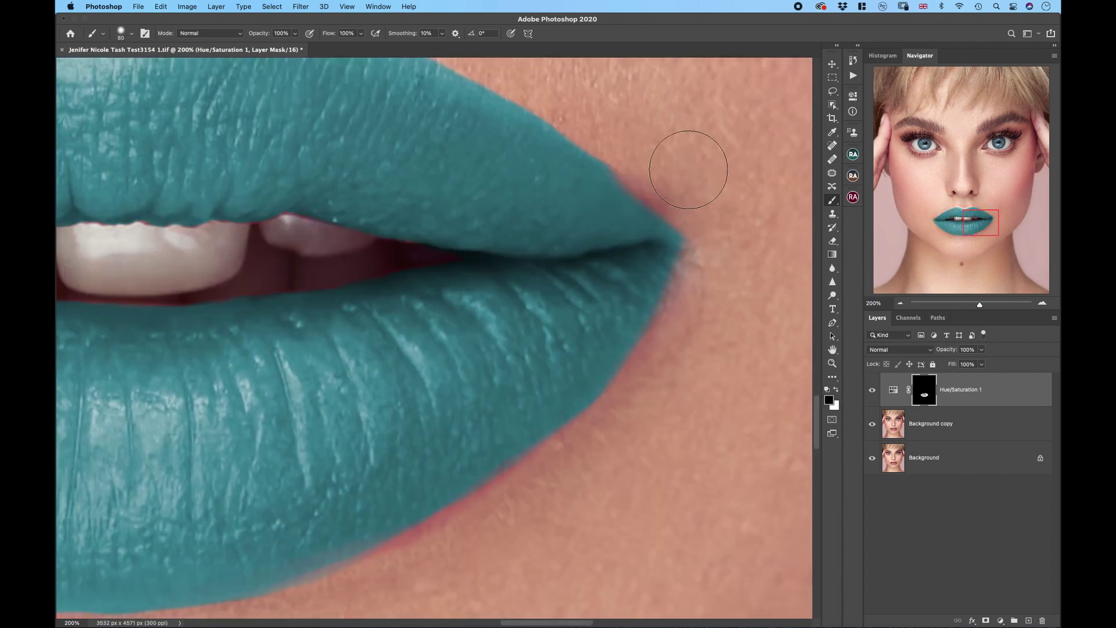
{"action": "left_click_drag", "start_coordinate": [715, 194], "coordinate": [650, 234]}
{"action": "scroll", "coordinate": [650, 235], "scroll_direction": "down", "scroll_amount": 6}
{"action": "left_click_drag", "start_coordinate": [505, 312], "coordinate": [428, 346]}
{"action": "scroll", "coordinate": [429, 347], "scroll_direction": "left", "scroll_amount": 10}
{"action": "scroll", "coordinate": [428, 346], "scroll_direction": "up", "scroll_amount": 3}
{"action": "mouse_move", "coordinate": [221, 227]}
{"action": "left_mouse_down"}
{"action": "mouse_move", "coordinate": [314, 343]}
{"action": "mouse_move", "coordinate": [599, 482]}
{"action": "left_mouse_up"}
Touch up the remaining lip edges and zoom out to view the whole mouth
{"action": "scroll", "coordinate": [599, 483], "scroll_direction": "right", "scroll_amount": 3}
{"action": "scroll", "coordinate": [598, 483], "scroll_direction": "down", "scroll_amount": 2}
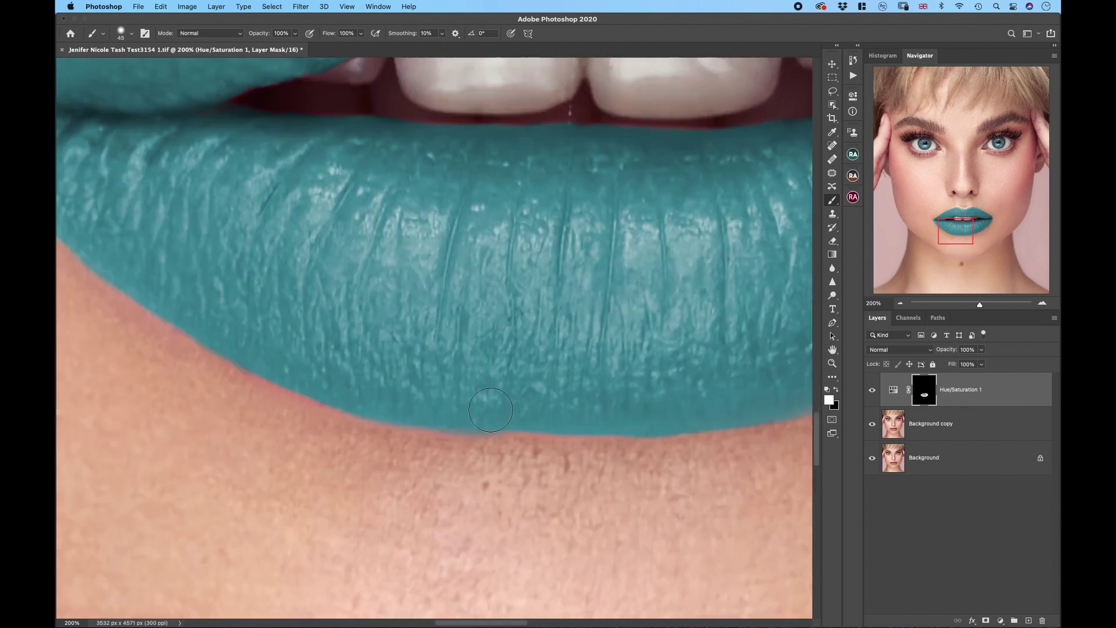
{"action": "scroll", "coordinate": [231, 266], "scroll_direction": "left", "scroll_amount": 5}
{"action": "scroll", "coordinate": [232, 266], "scroll_direction": "up", "scroll_amount": 5}
{"action": "key", "text": "x"}
{"action": "scroll", "coordinate": [196, 304], "scroll_direction": "right", "scroll_amount": 8}
{"action": "scroll", "coordinate": [196, 304], "scroll_direction": "up", "scroll_amount": 3}
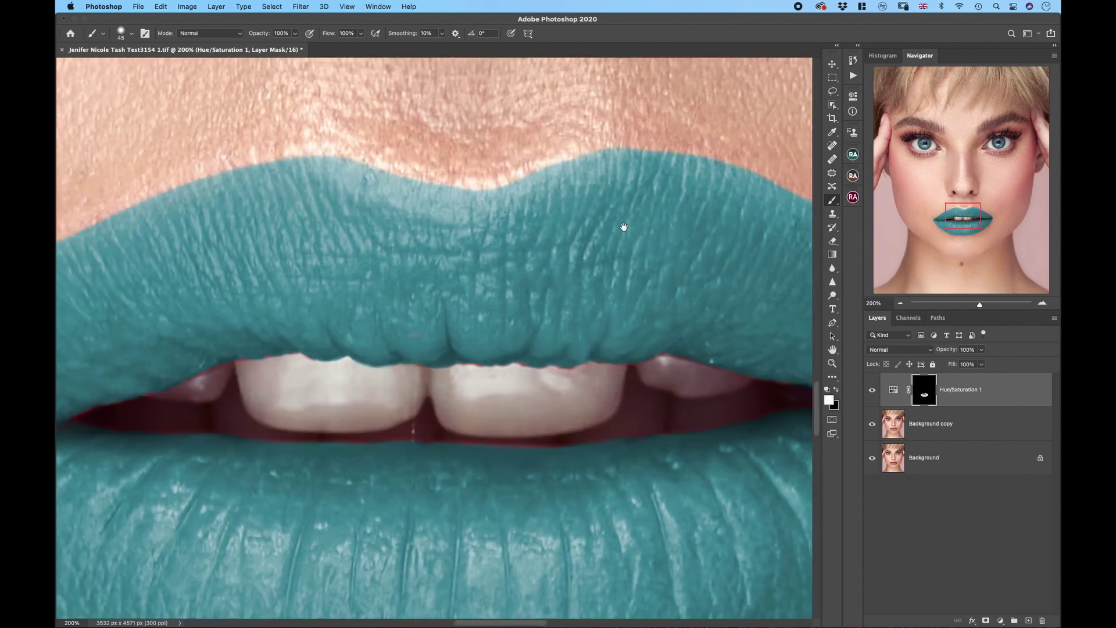
{"action": "key", "text": "x"}
{"action": "key", "text": "super+minus"}
{"action": "key", "text": "super+minus"}
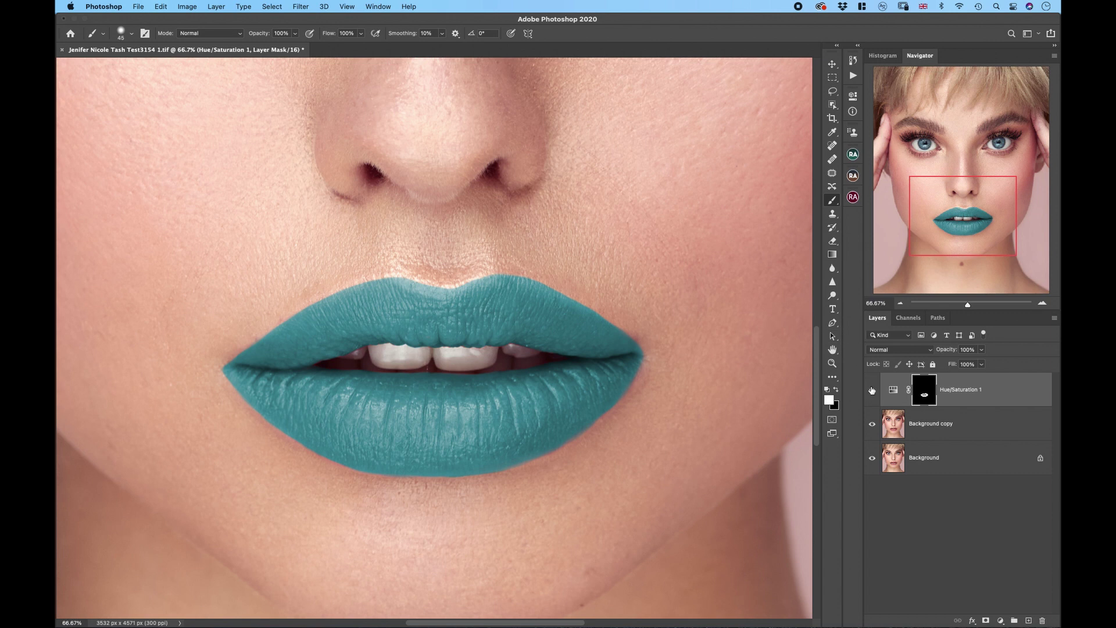
Add a Selective Color adjustment layer
{"action": "double_click", "coordinate": [893, 391]}
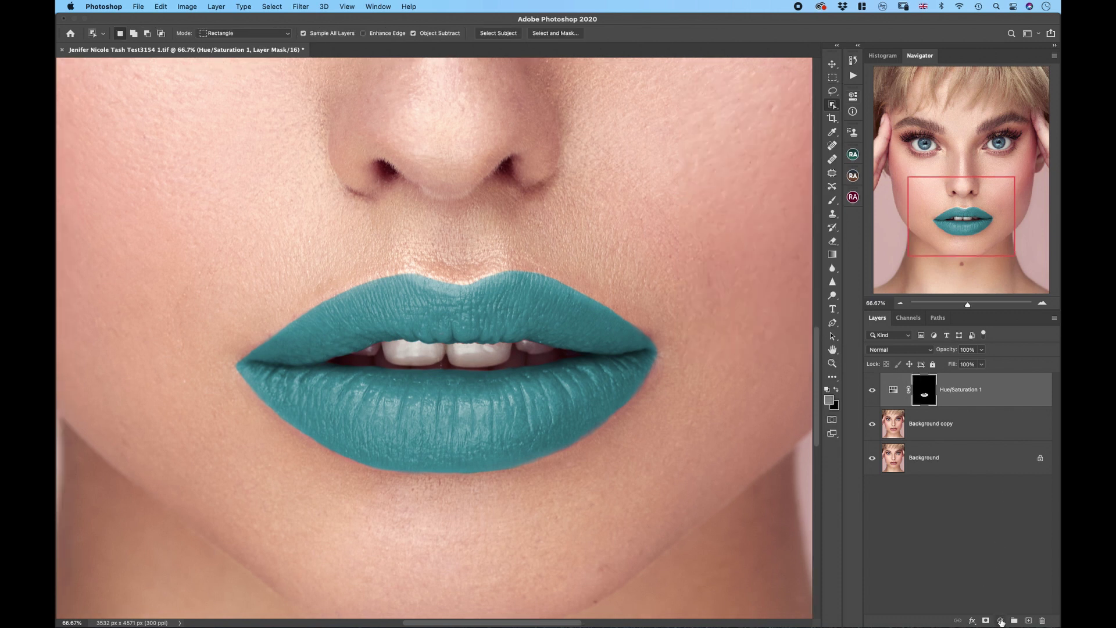
{"action": "left_click", "coordinate": [1000, 620]}
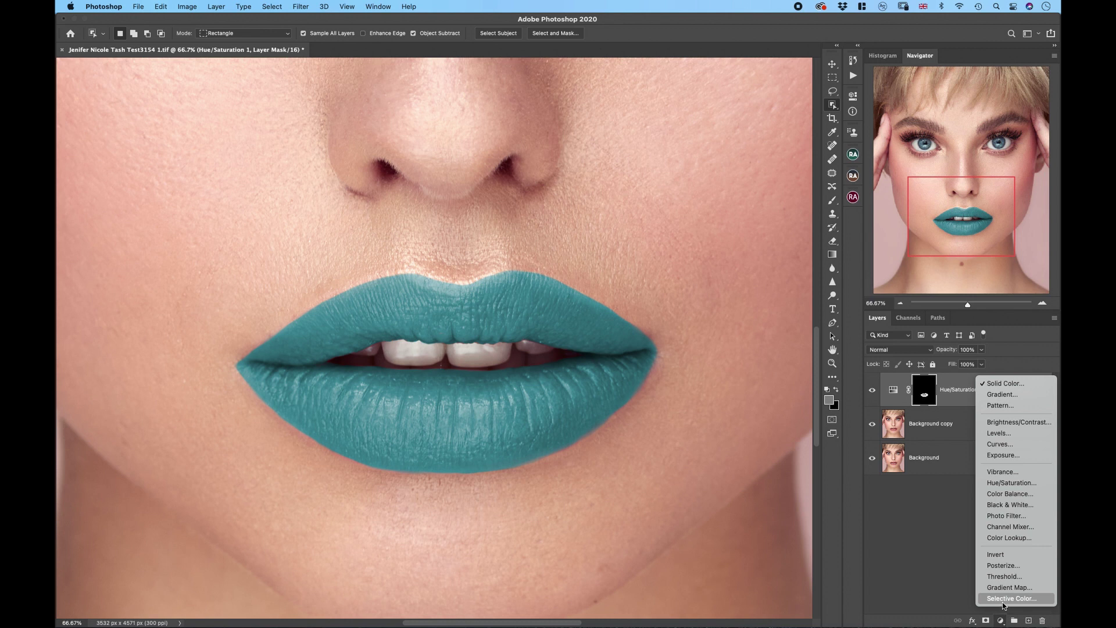
{"action": "left_click", "coordinate": [1003, 601]}
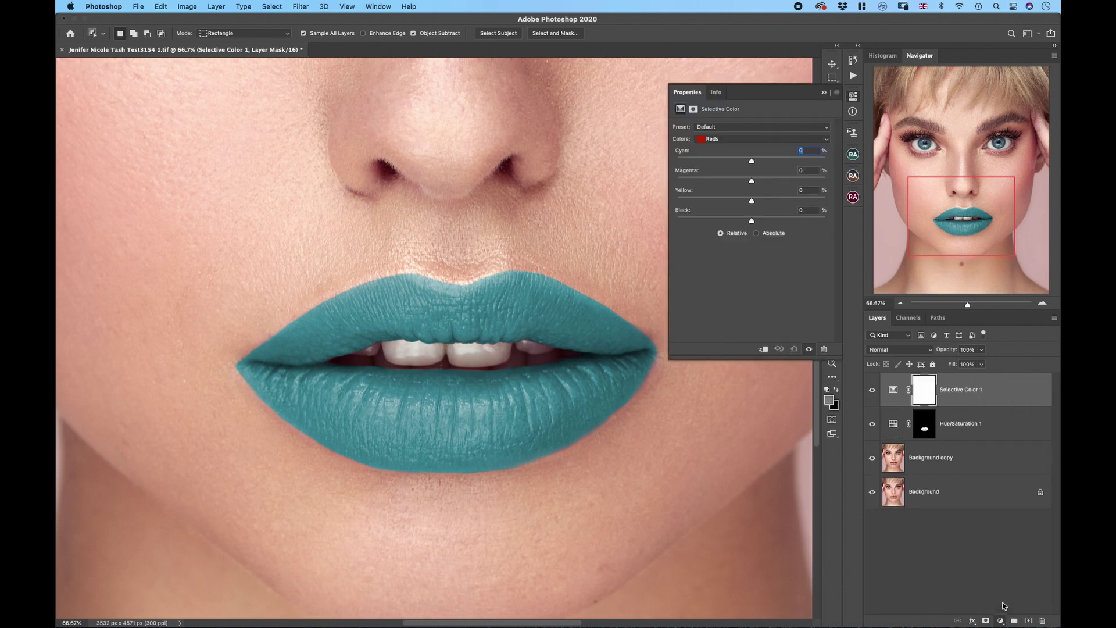
Replace the Selective Color mask with the lip selection from the Hue/Saturation mask
{"action": "left_click", "coordinate": [925, 424]}
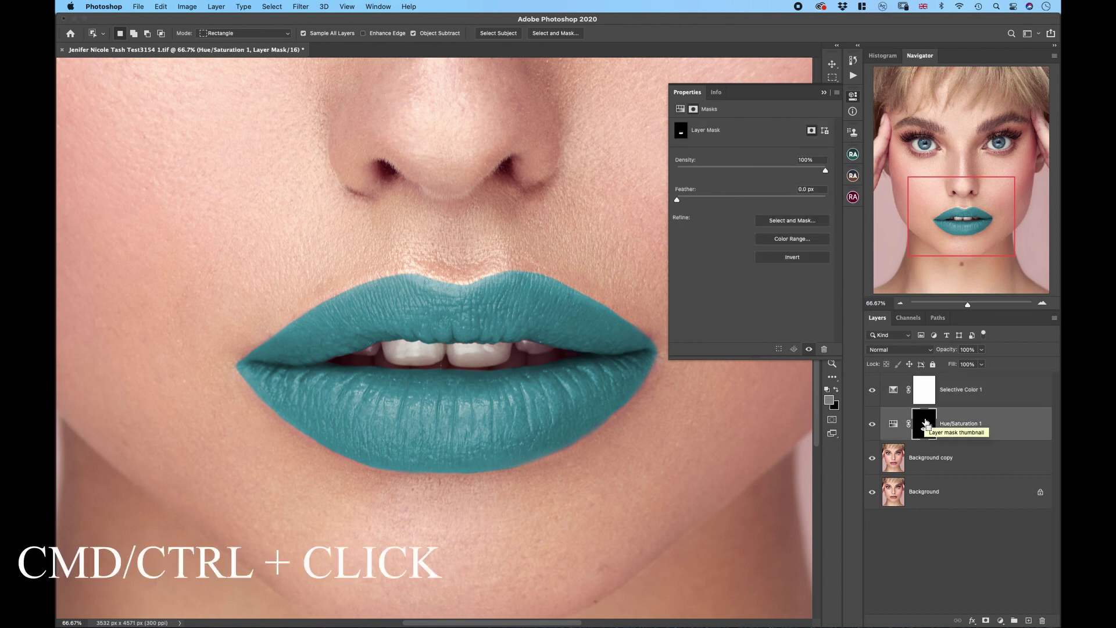
{"action": "left_click", "coordinate": [925, 424], "text": "super"}
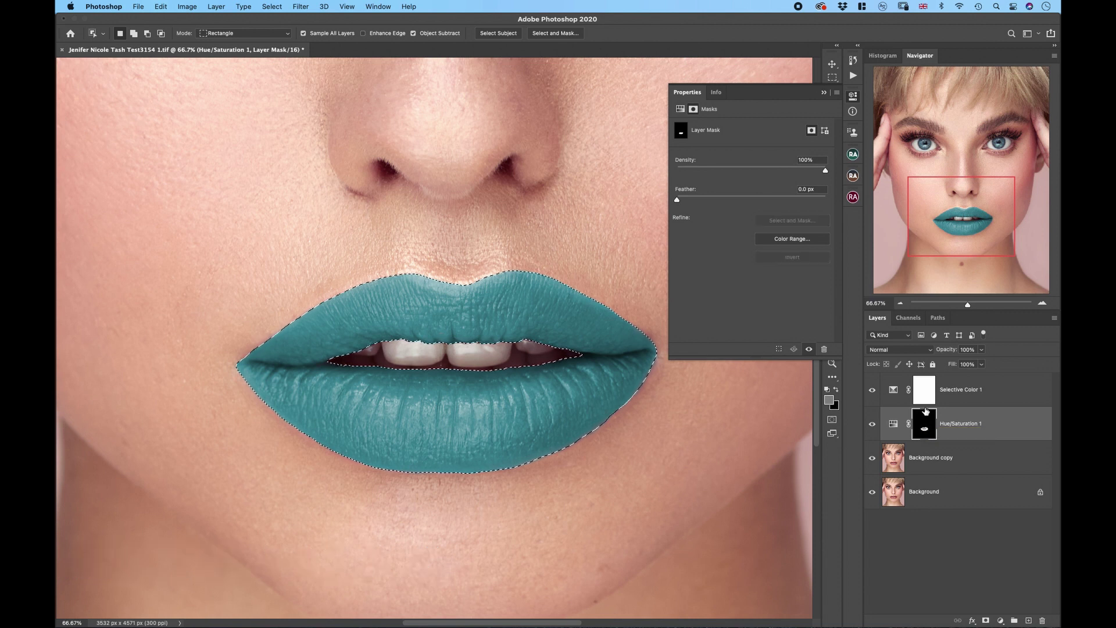
{"action": "left_click", "coordinate": [925, 395]}
{"action": "left_click_drag", "start_coordinate": [925, 396], "coordinate": [1044, 622]}
{"action": "left_click", "coordinate": [986, 621]}
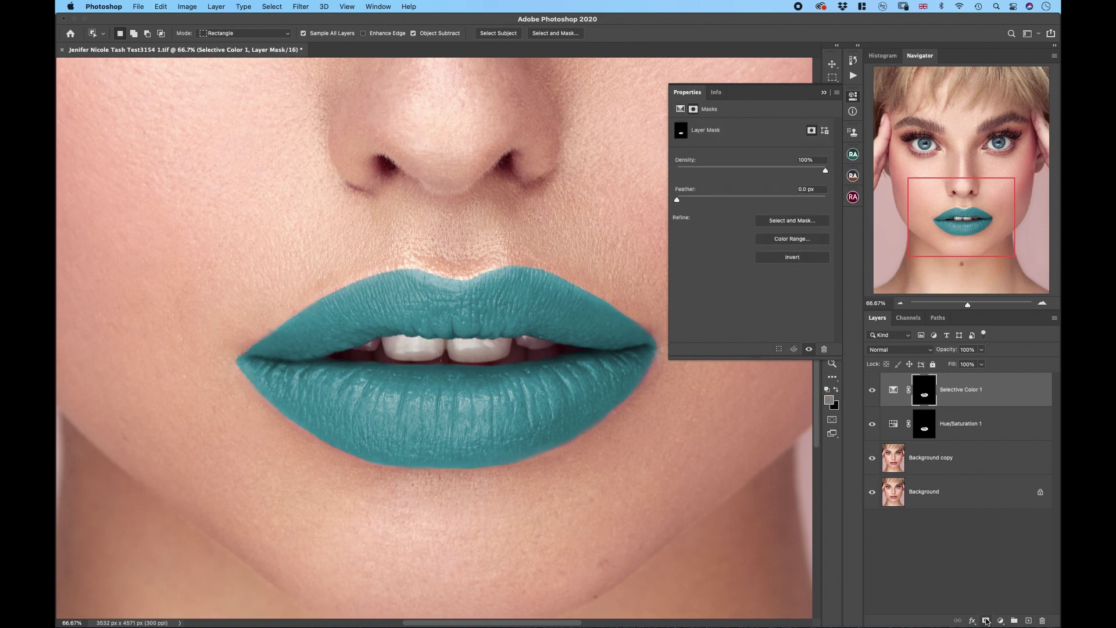
Hide the teal layer and adjust Reds cyan, magenta and yellow in Selective Color
{"action": "left_click", "coordinate": [873, 427]}
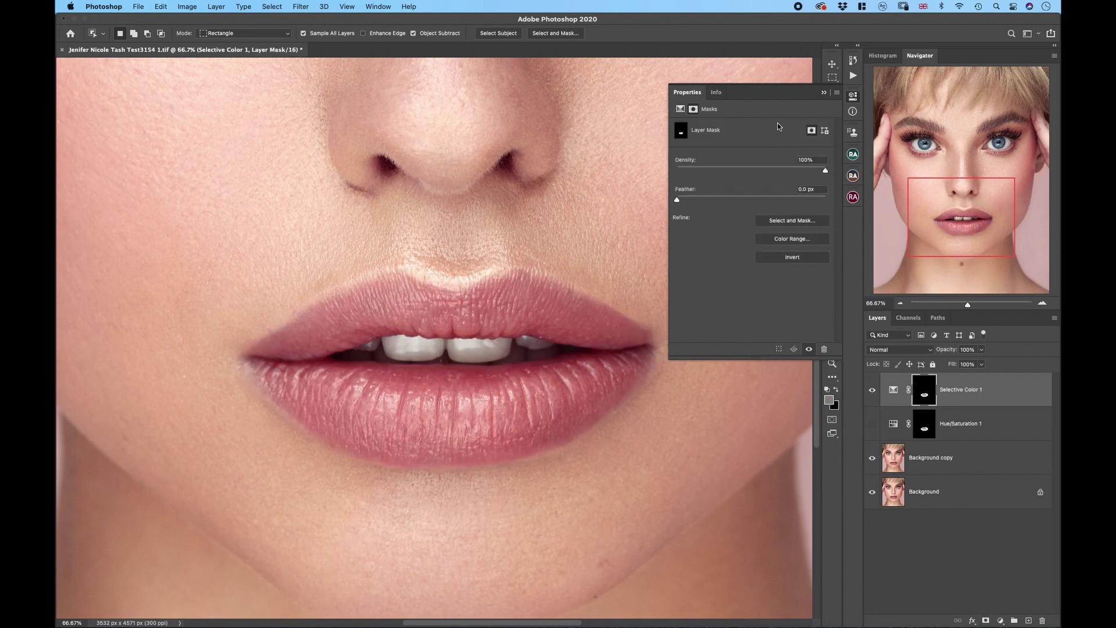
{"action": "left_click", "coordinate": [894, 390]}
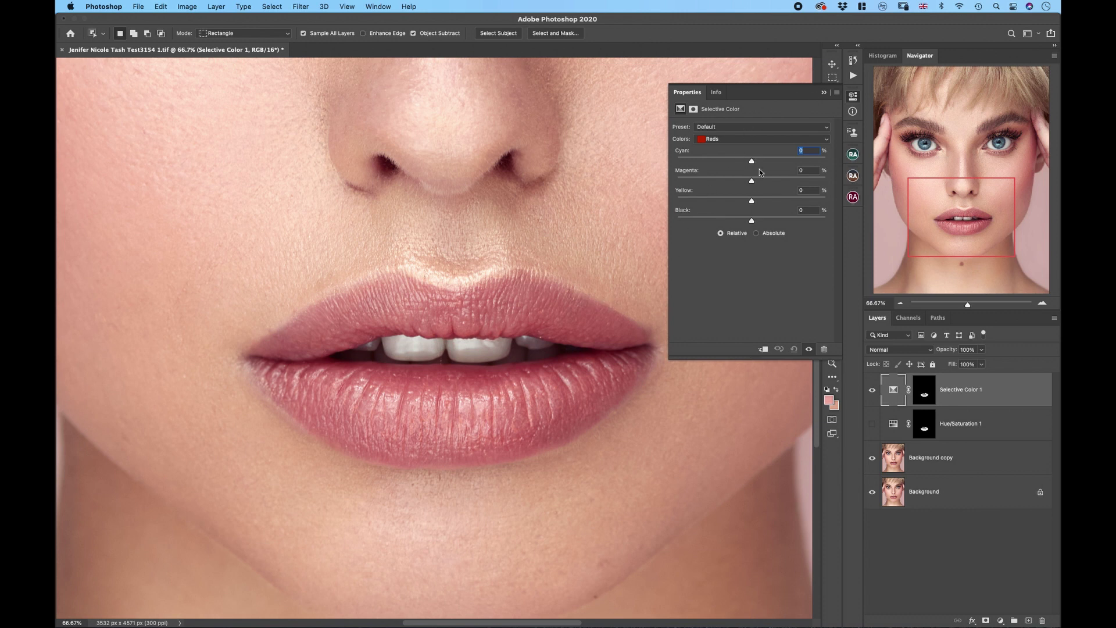
{"action": "mouse_move", "coordinate": [752, 161]}
{"action": "left_mouse_down"}
{"action": "mouse_move", "coordinate": [681, 157]}
{"action": "mouse_move", "coordinate": [738, 161]}
{"action": "left_mouse_up"}
{"action": "left_click_drag", "start_coordinate": [800, 181], "coordinate": [832, 182]}
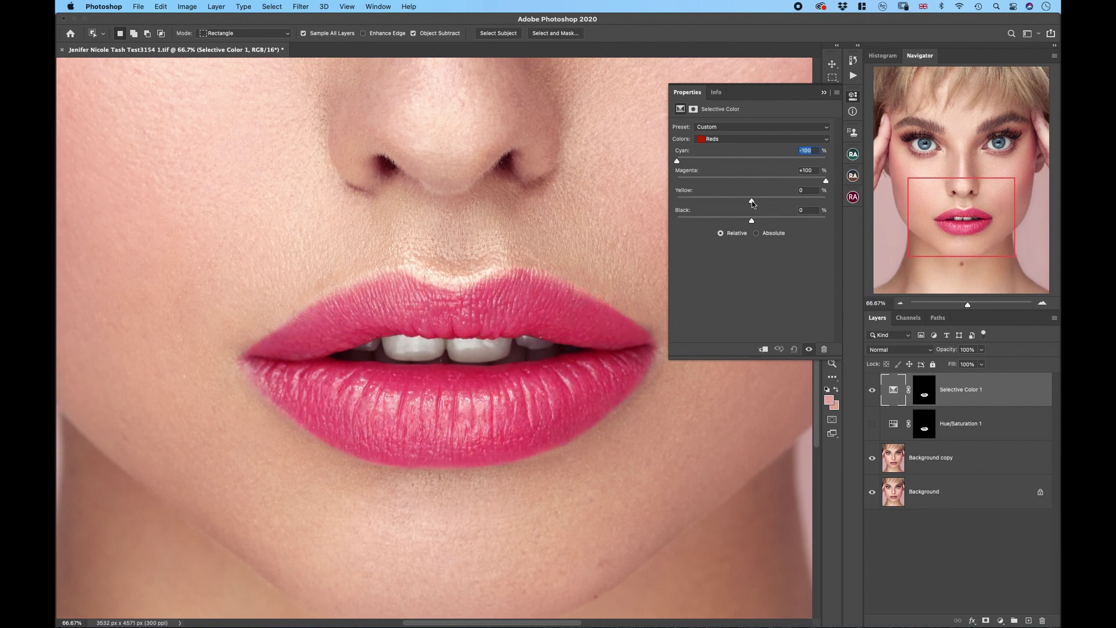
{"action": "left_click_drag", "start_coordinate": [752, 201], "coordinate": [684, 198]}
{"action": "left_click_drag", "start_coordinate": [810, 200], "coordinate": [715, 211]}
{"action": "mouse_move", "coordinate": [784, 209]}
{"action": "left_mouse_down"}
{"action": "mouse_move", "coordinate": [708, 206]}
{"action": "mouse_move", "coordinate": [768, 205]}
{"action": "left_mouse_up"}
Fine-tune Reds to Cyan -3, Magenta +39, Yellow -74, Black +73
{"action": "left_click", "coordinate": [734, 140]}
{"action": "left_click", "coordinate": [734, 140]}
{"action": "left_click_drag", "start_coordinate": [693, 202], "coordinate": [789, 205]}
{"action": "left_click_drag", "start_coordinate": [678, 163], "coordinate": [725, 170]}
{"action": "left_click_drag", "start_coordinate": [752, 220], "coordinate": [806, 226]}
{"action": "left_click_drag", "start_coordinate": [726, 162], "coordinate": [696, 202]}
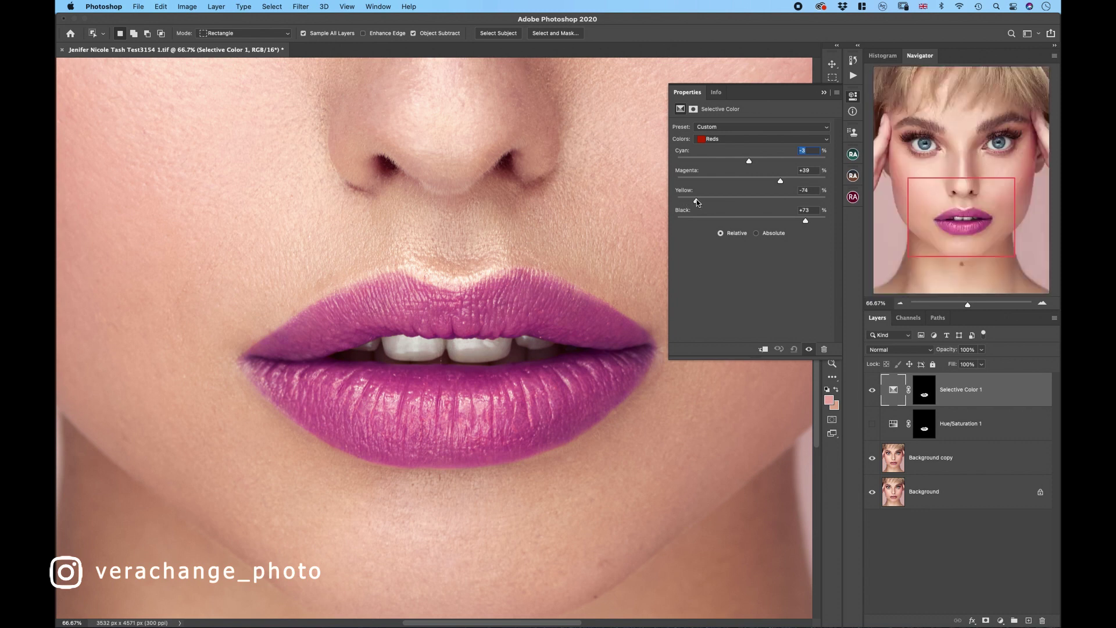
{"action": "left_click", "coordinate": [824, 93]}
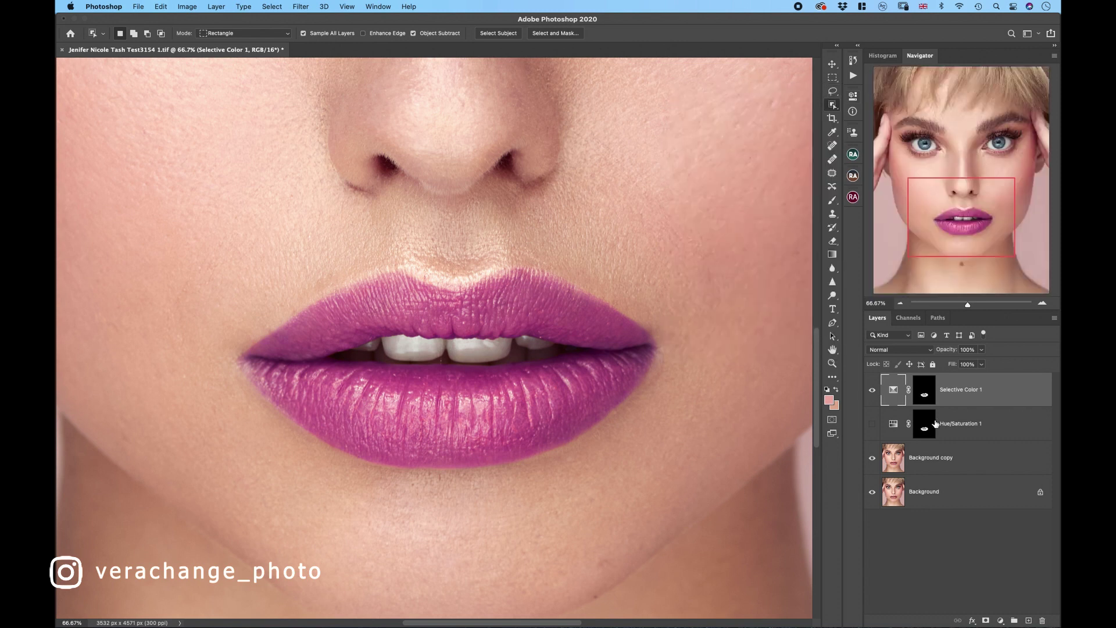
Compare and then hide the purple Selective Color layer, clearing its mask selection
{"action": "left_click", "coordinate": [873, 391]}
{"action": "left_click", "coordinate": [873, 392]}
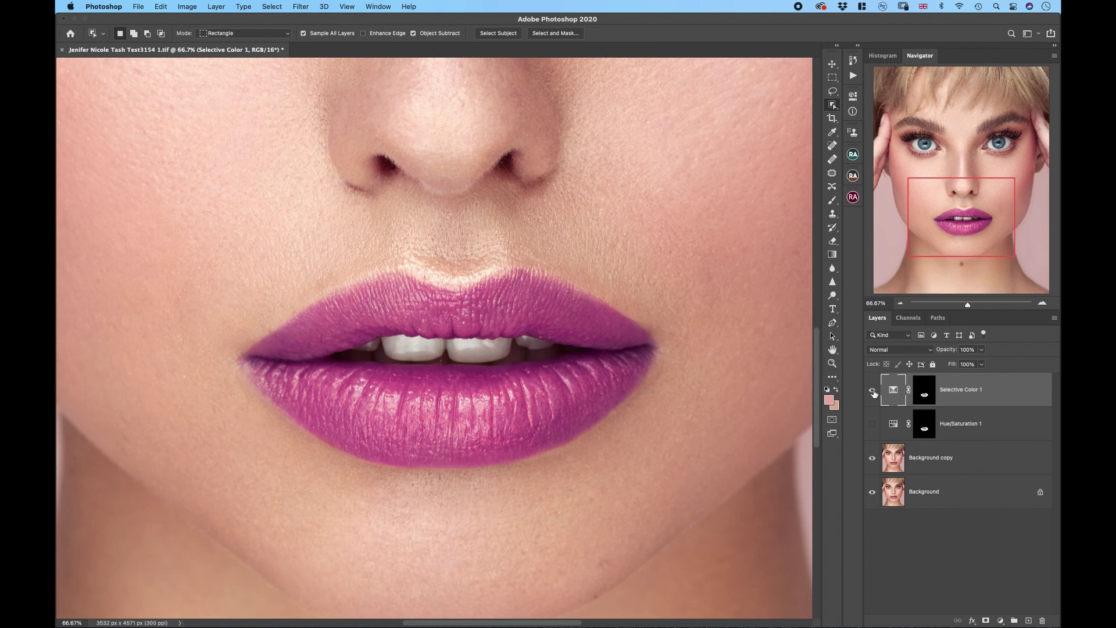
{"action": "left_click", "coordinate": [872, 391]}
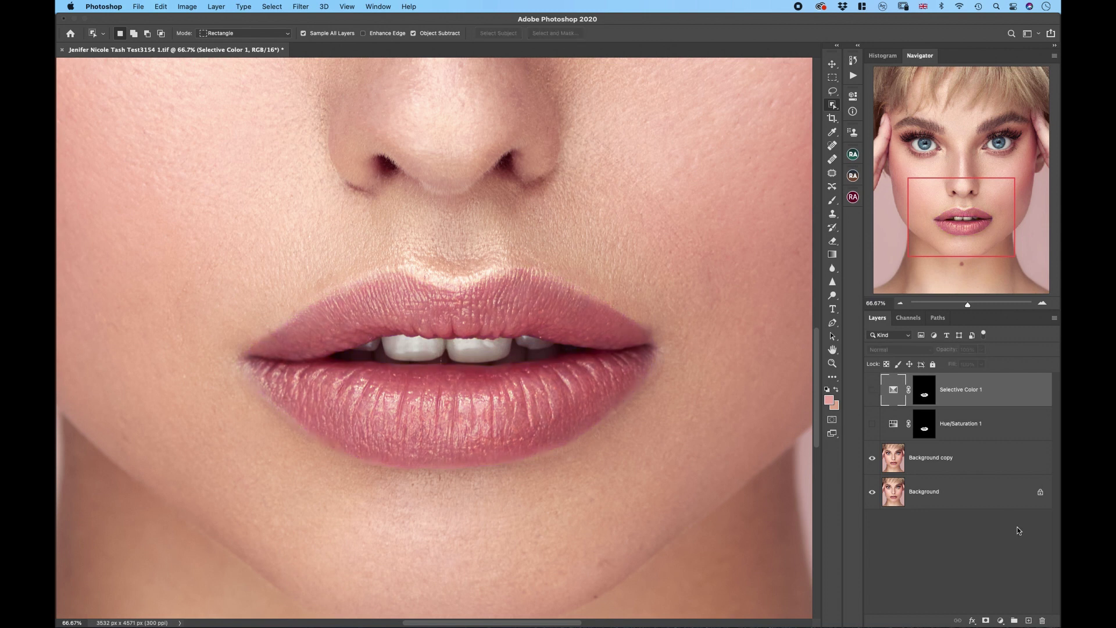
{"action": "left_click", "coordinate": [924, 392]}
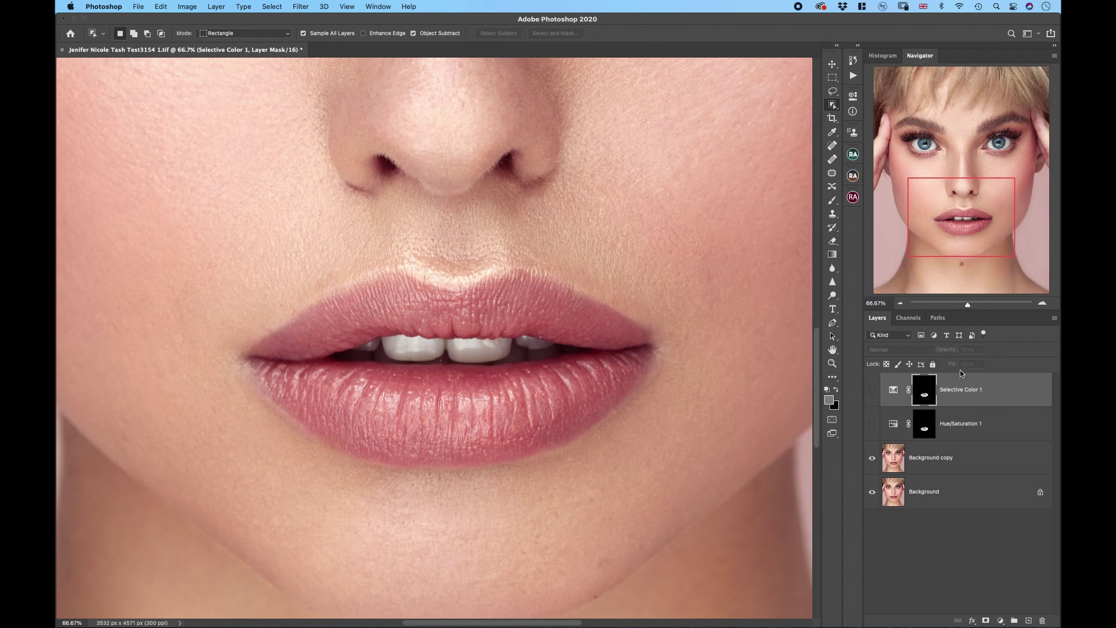
{"action": "left_click", "coordinate": [929, 395], "text": "super"}
{"action": "key", "text": "super+d"}
Load the lip selection from the 'lips' channel
{"action": "left_click", "coordinate": [909, 318]}
{"action": "left_click", "coordinate": [911, 440], "text": "super"}
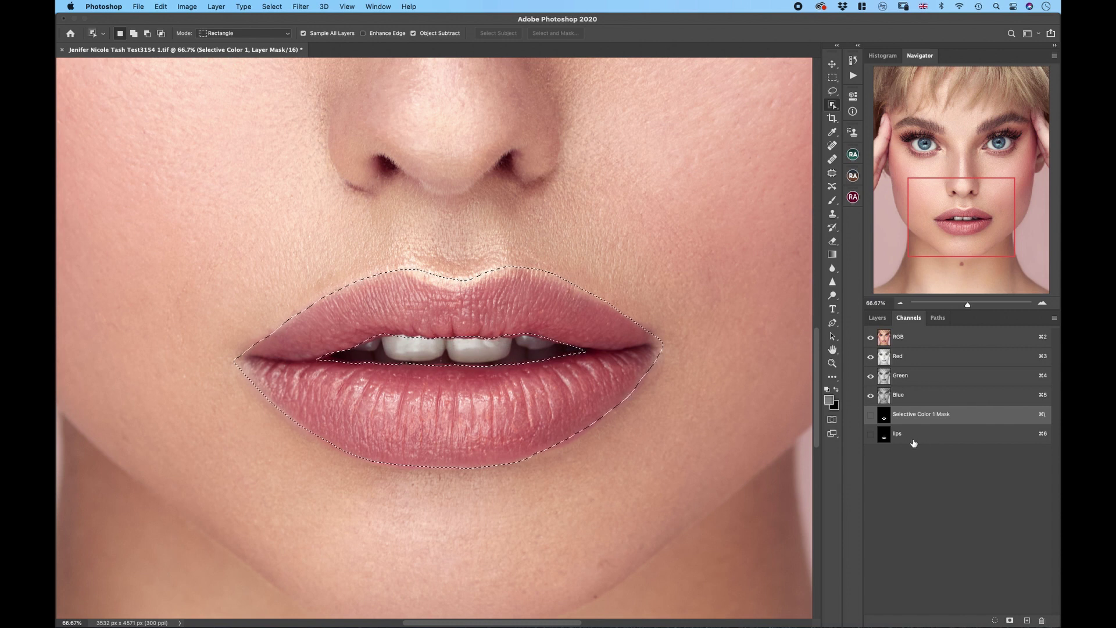
{"action": "left_click", "coordinate": [877, 318]}
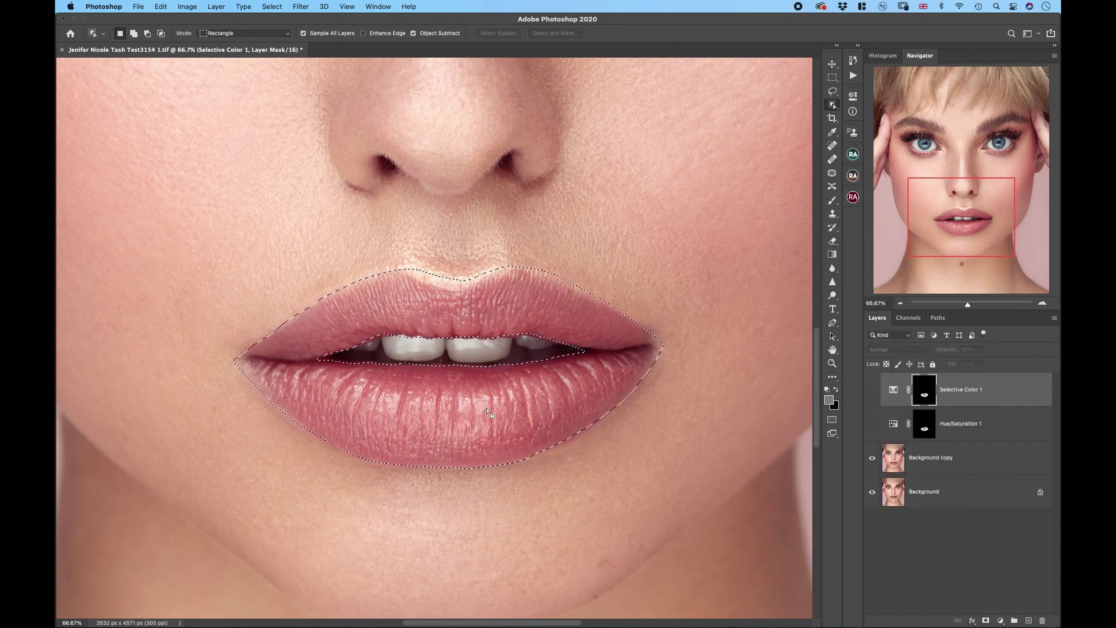
Fill the selected lips with a Solid Color layer in dark green 2e7031
{"action": "left_click", "coordinate": [1000, 620]}
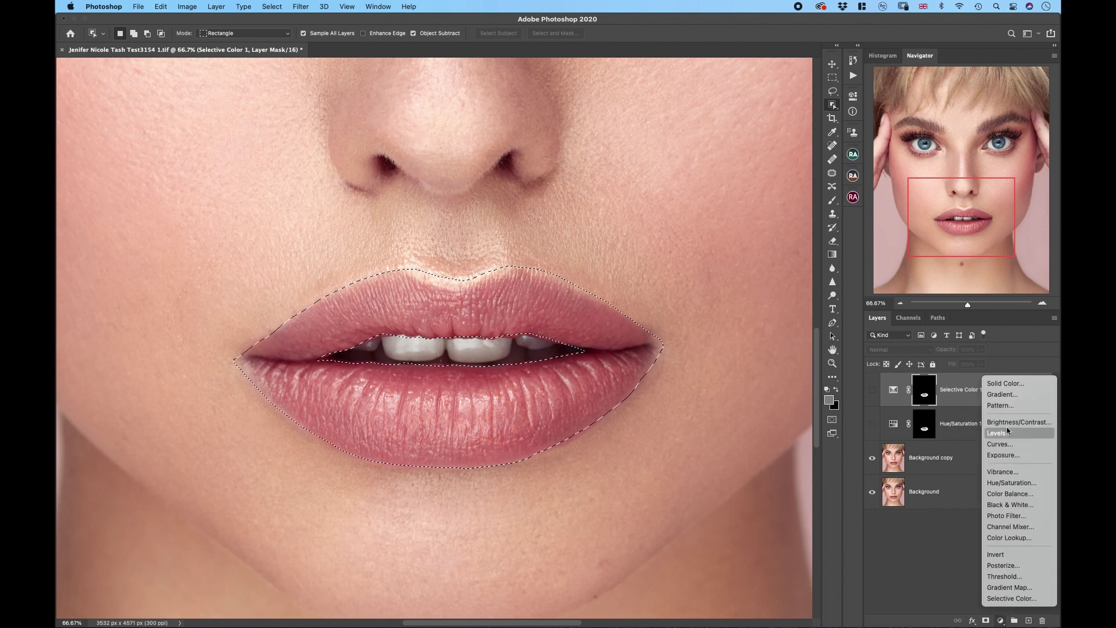
{"action": "left_click", "coordinate": [1012, 388]}
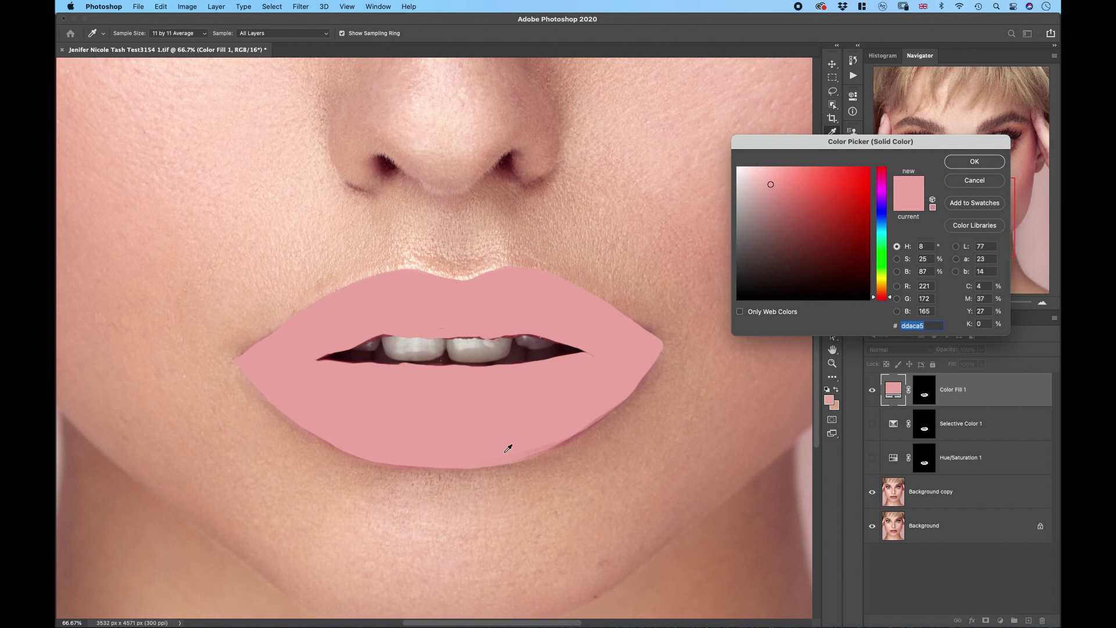
{"action": "left_click", "coordinate": [880, 204]}
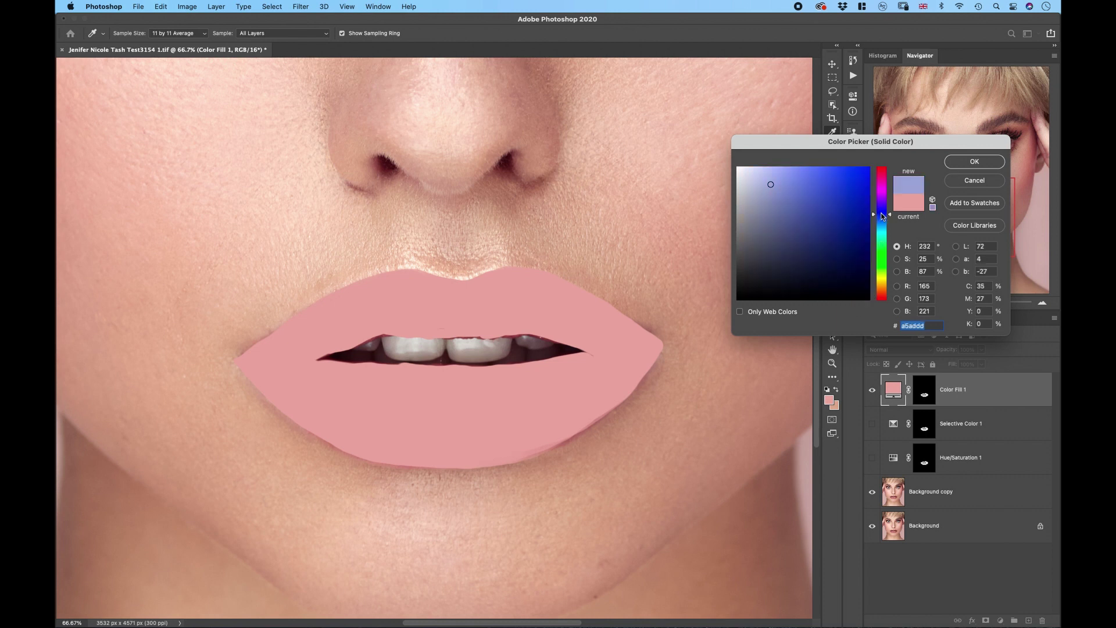
{"action": "left_click_drag", "start_coordinate": [884, 198], "coordinate": [887, 170]}
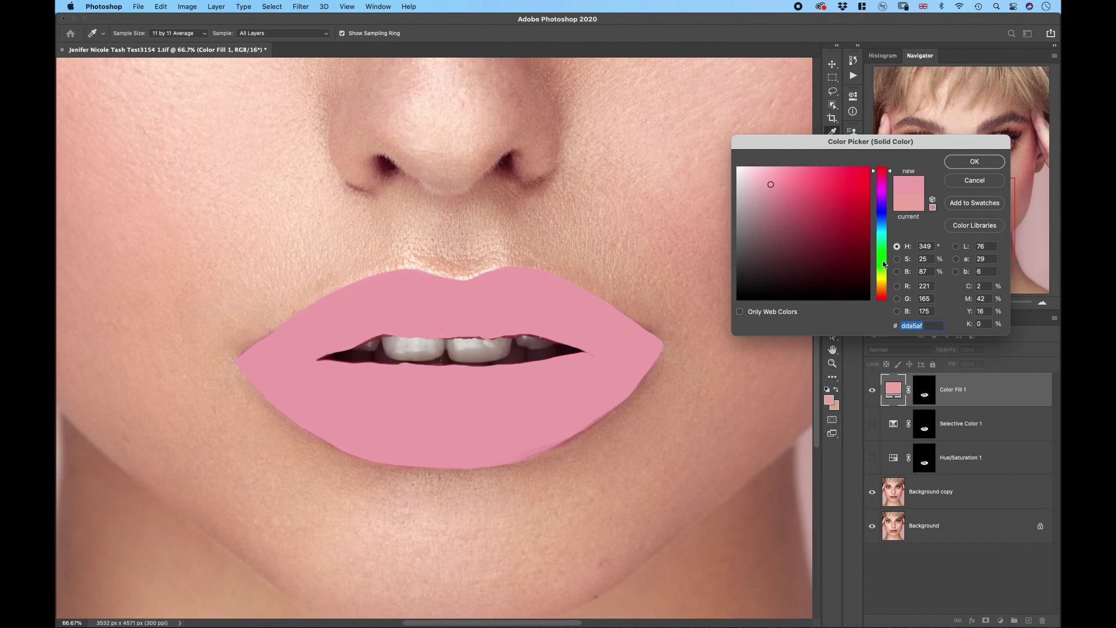
{"action": "left_click", "coordinate": [883, 264]}
{"action": "left_click", "coordinate": [883, 252]}
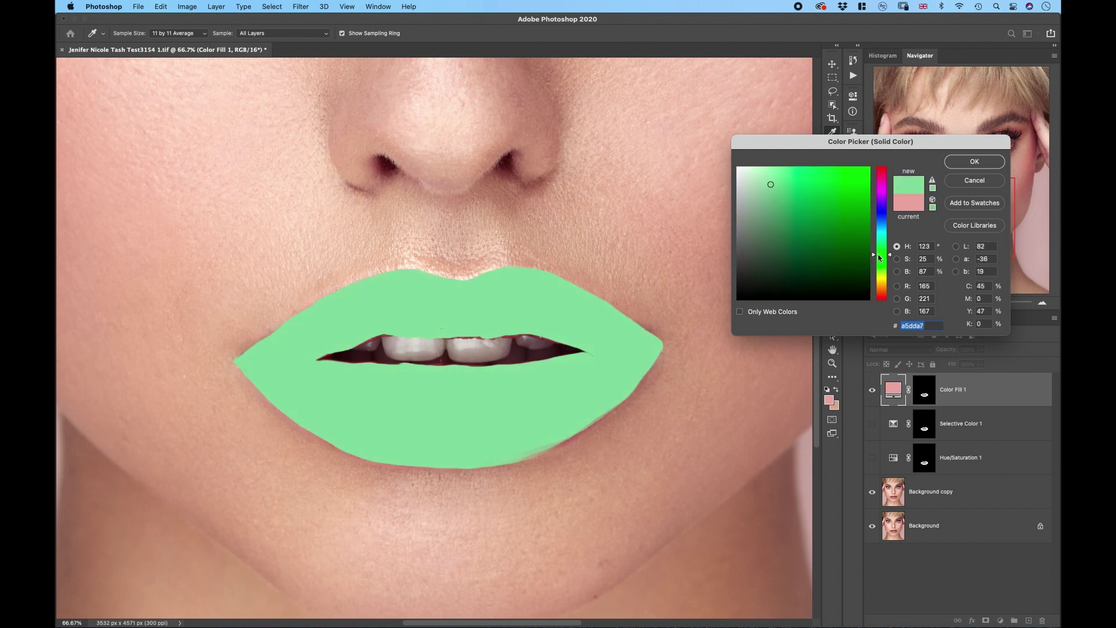
{"action": "left_click", "coordinate": [816, 240]}
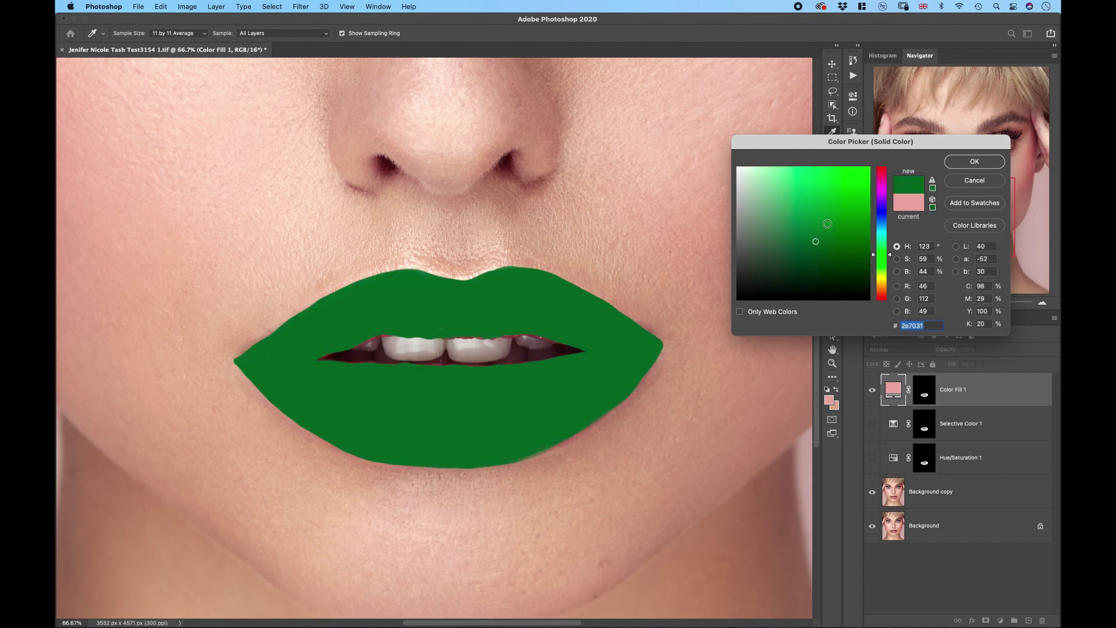
{"action": "left_click", "coordinate": [978, 167]}
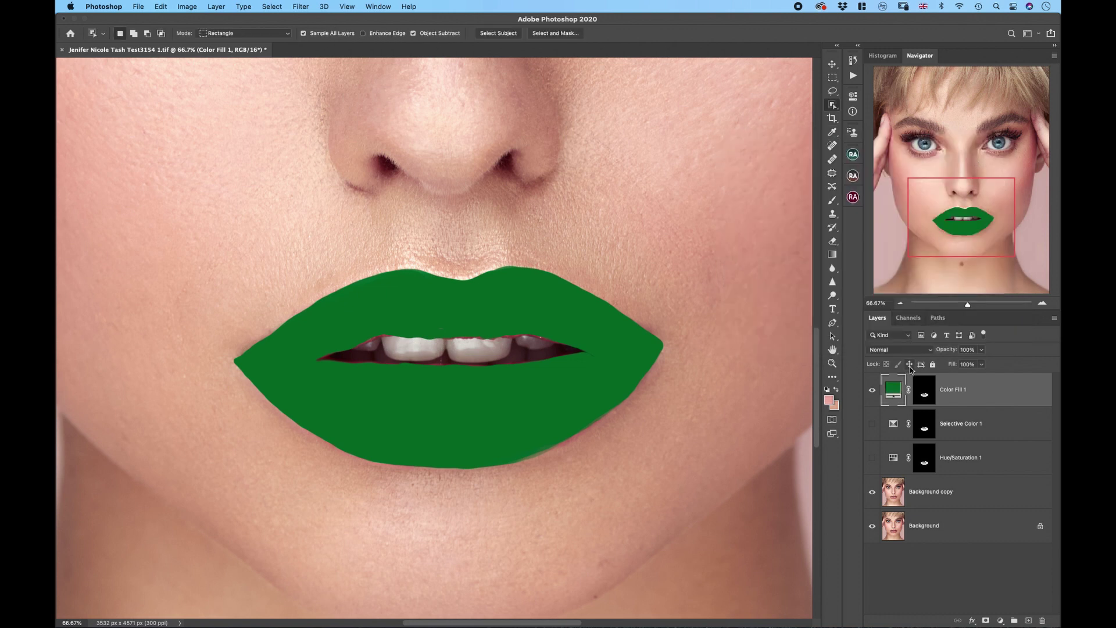
Try the green lip fill in Color blend mode, raising its opacity to about 77%
{"action": "left_click", "coordinate": [906, 350]}
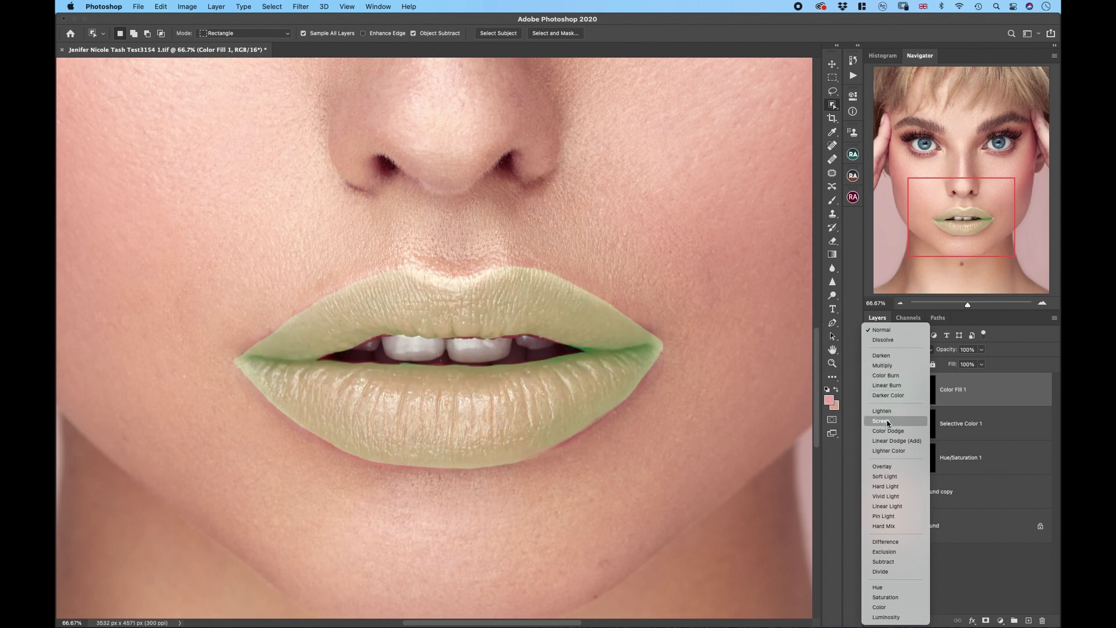
{"action": "left_click", "coordinate": [884, 608]}
{"action": "left_click", "coordinate": [983, 350]}
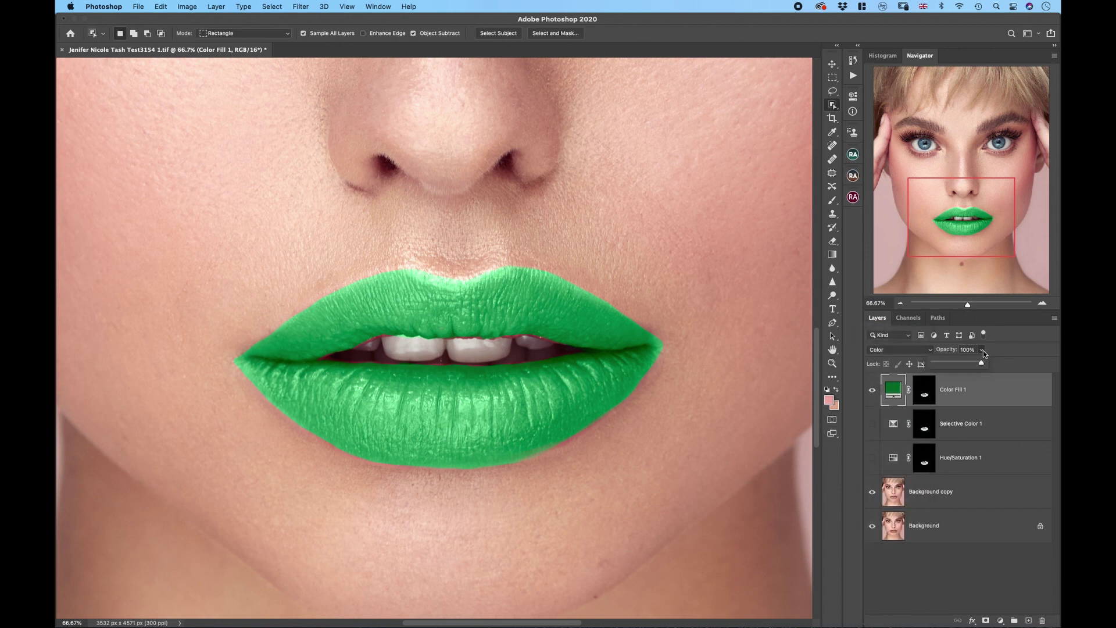
{"action": "left_click", "coordinate": [963, 362]}
{"action": "left_click_drag", "start_coordinate": [966, 361], "coordinate": [997, 363]}
{"action": "double_click", "coordinate": [893, 389]}
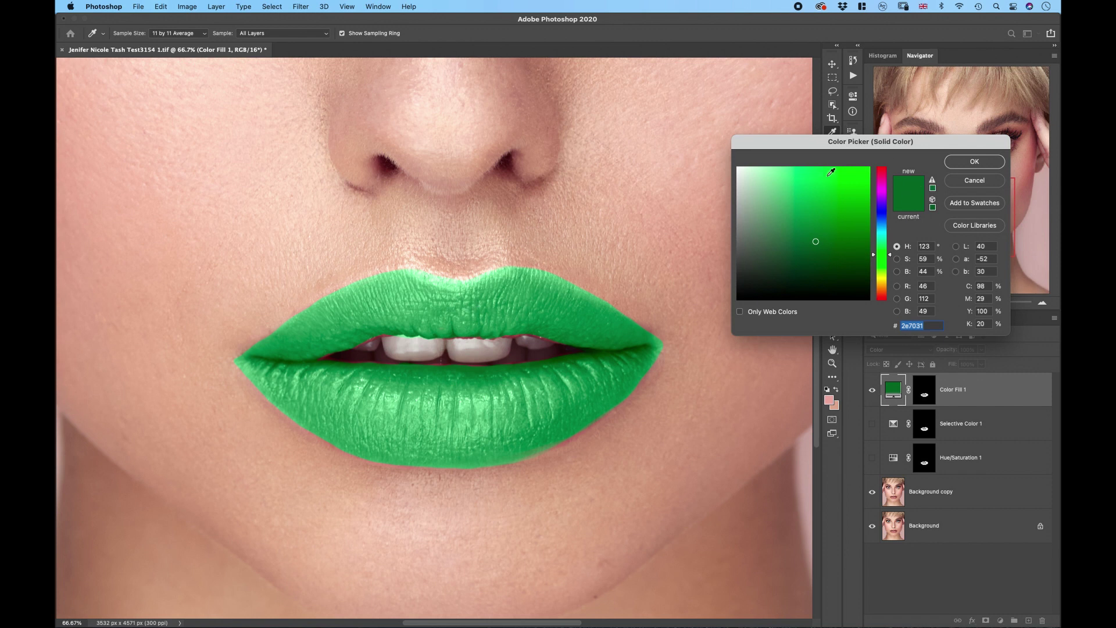
{"action": "left_click", "coordinate": [964, 176]}
Test Multiply at 60% opacity, then settle on Soft Light at 100% opacity
{"action": "left_click", "coordinate": [888, 349]}
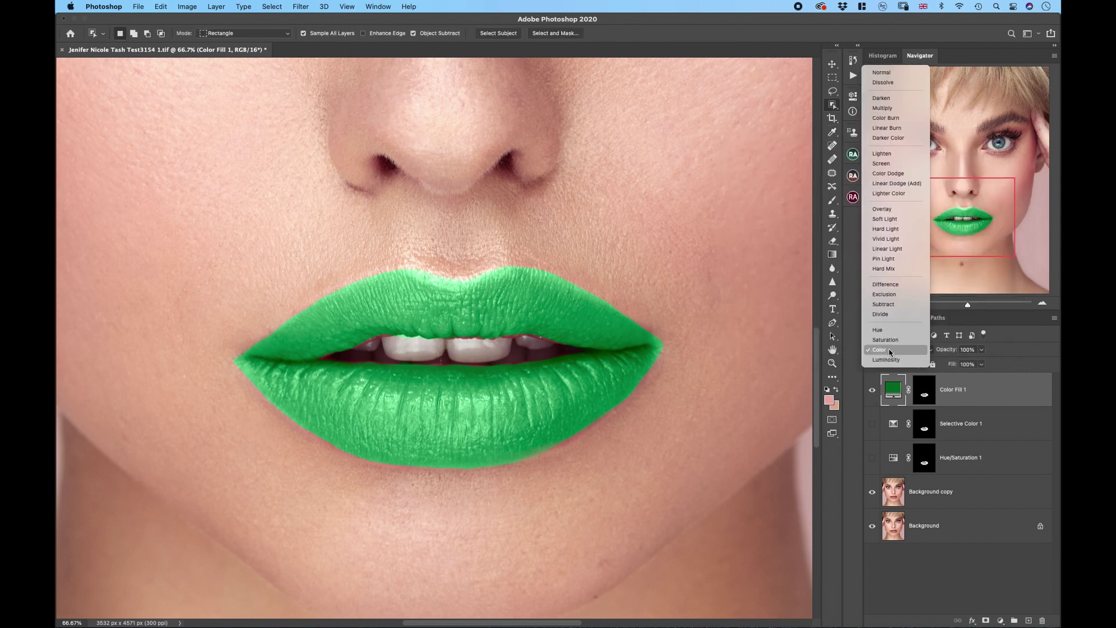
{"action": "left_click", "coordinate": [893, 108]}
{"action": "left_click", "coordinate": [981, 349]}
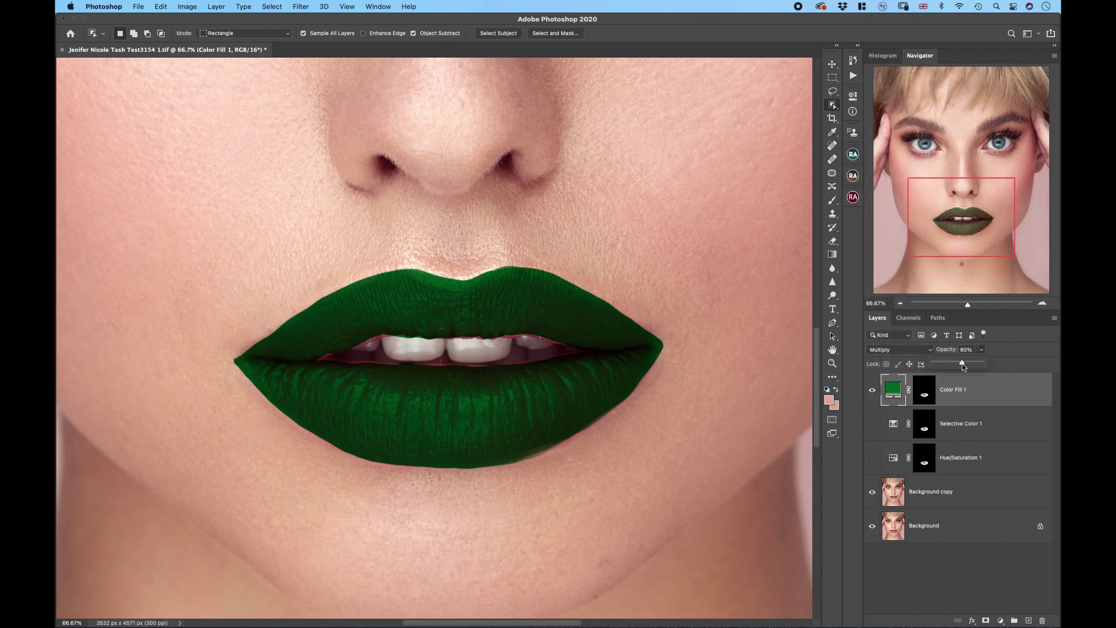
{"action": "left_click", "coordinate": [961, 364]}
{"action": "left_click", "coordinate": [900, 349]}
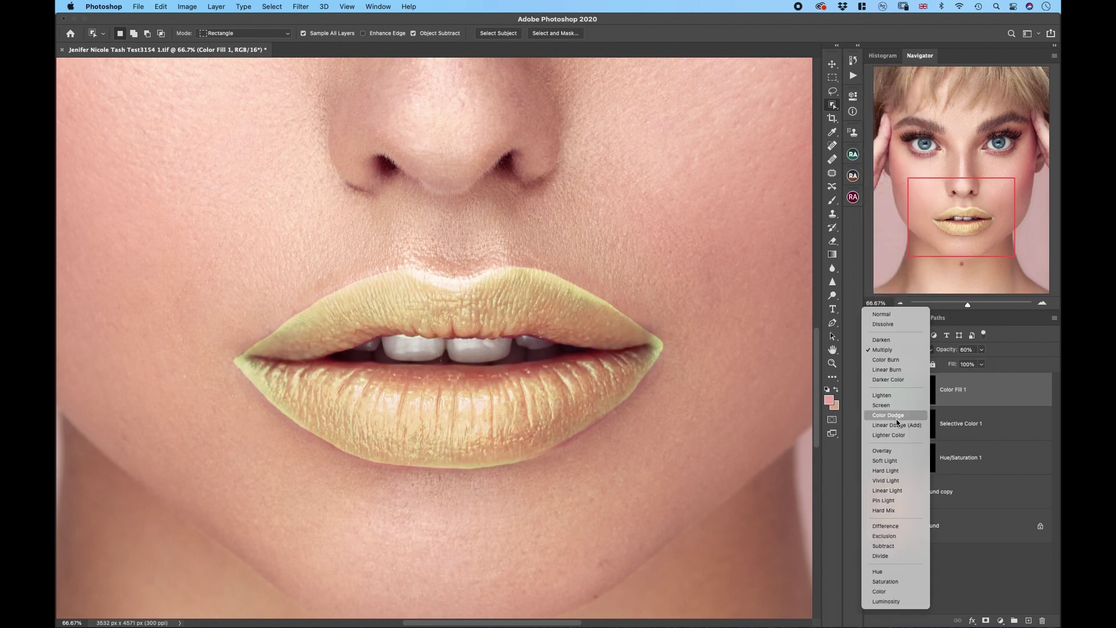
{"action": "left_click", "coordinate": [900, 460]}
{"action": "left_click", "coordinate": [983, 351]}
{"action": "left_click_drag", "start_coordinate": [982, 361], "coordinate": [1034, 360]}
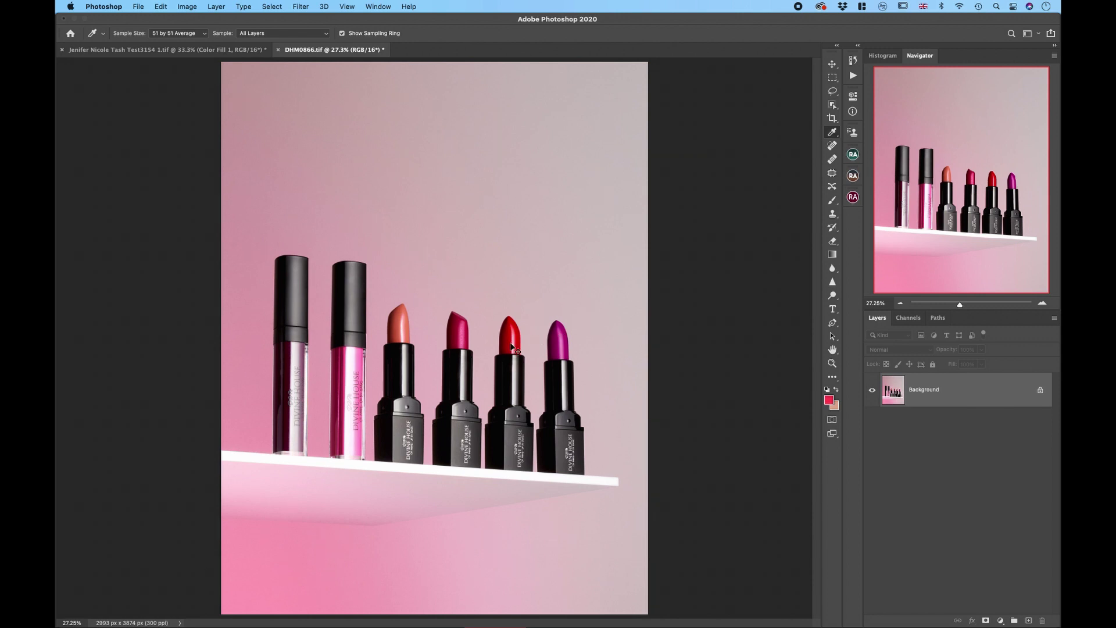
Zoom the lipstick photo to 50% and sample the red lipstick as a61f23 using a 31 by 31 average
{"action": "key", "text": "super+equal"}
{"action": "key", "text": "super+equal"}
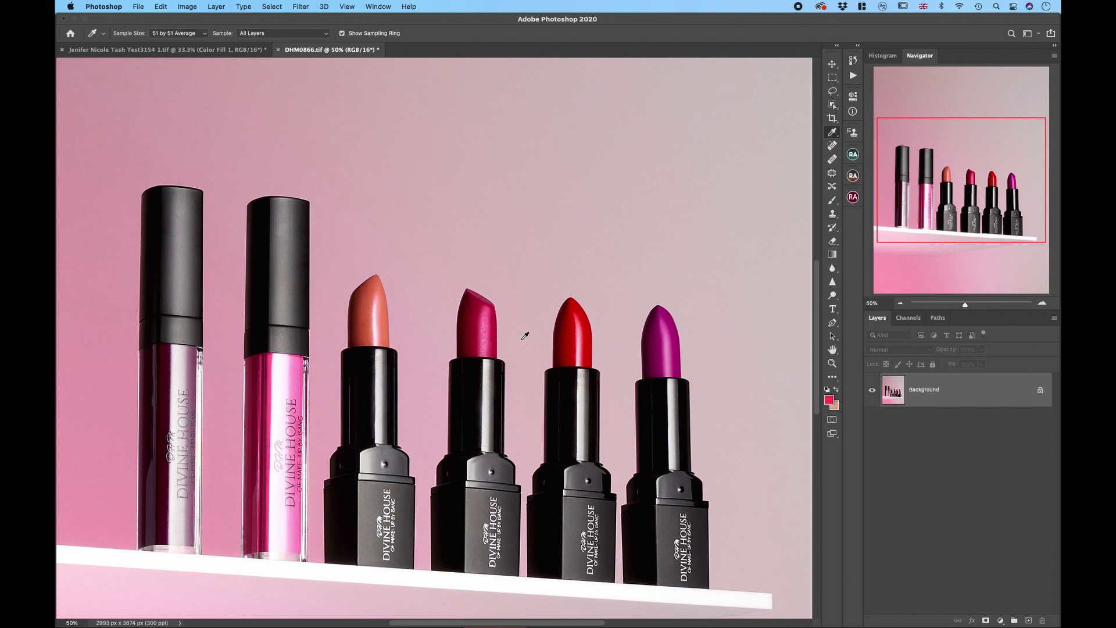
{"action": "left_click", "coordinate": [573, 335]}
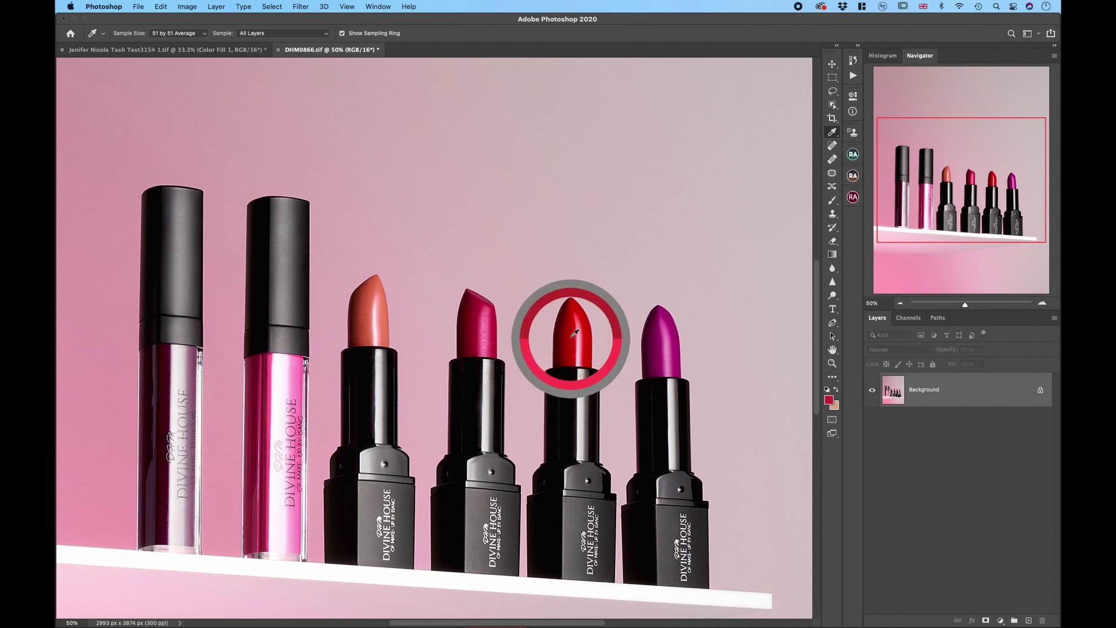
{"action": "left_click", "coordinate": [183, 32]}
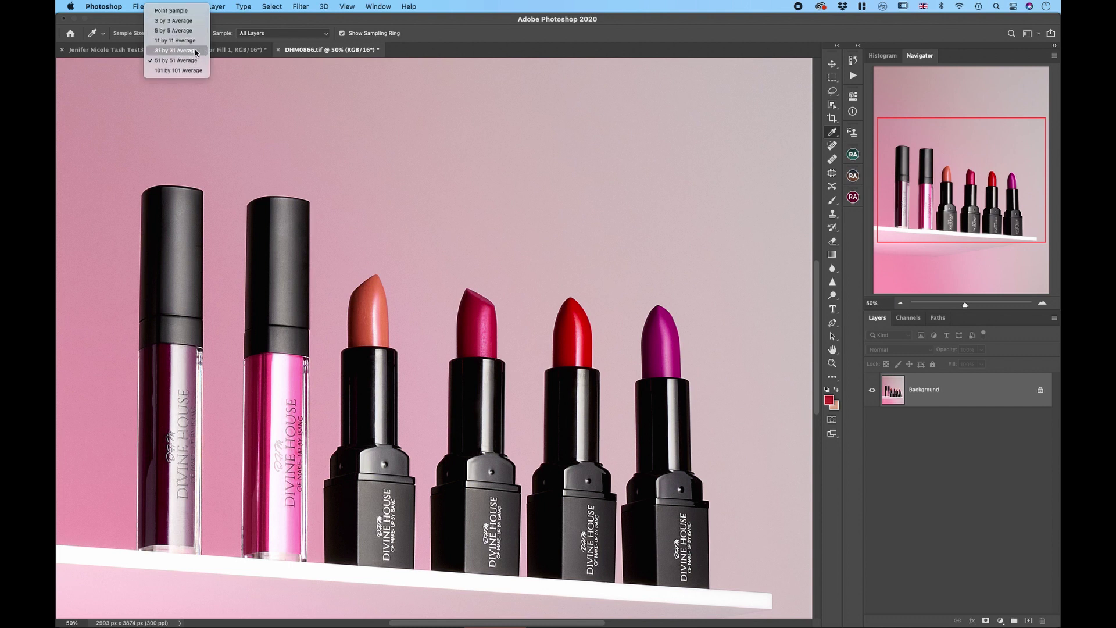
{"action": "left_click", "coordinate": [200, 52]}
{"action": "left_click_drag", "start_coordinate": [571, 339], "coordinate": [574, 332]}
{"action": "left_click", "coordinate": [830, 400]}
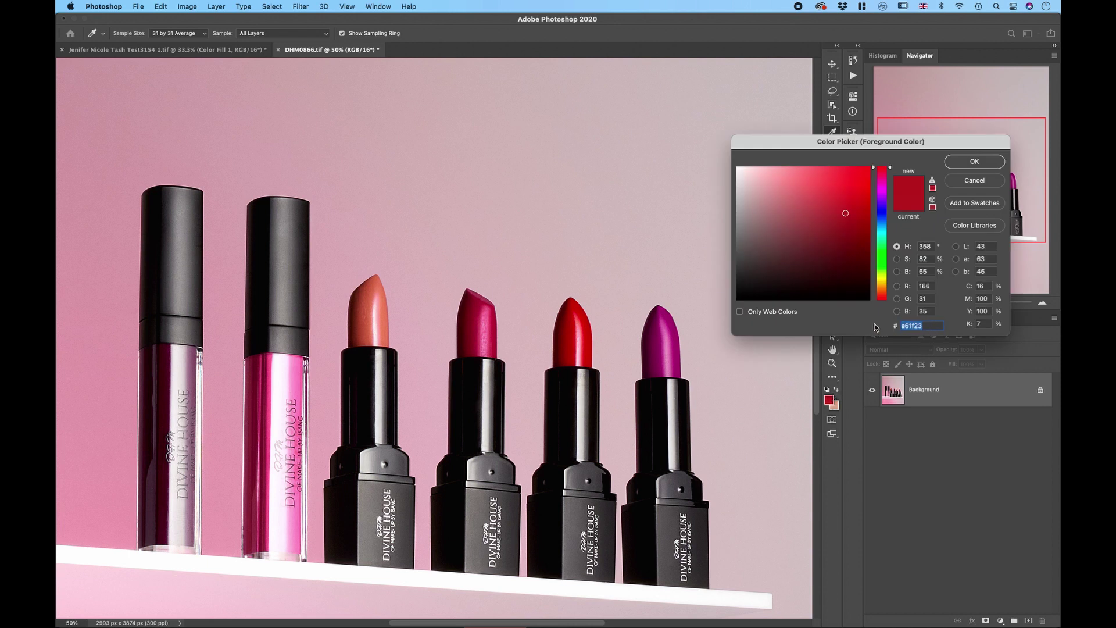
{"action": "left_click", "coordinate": [975, 162]}
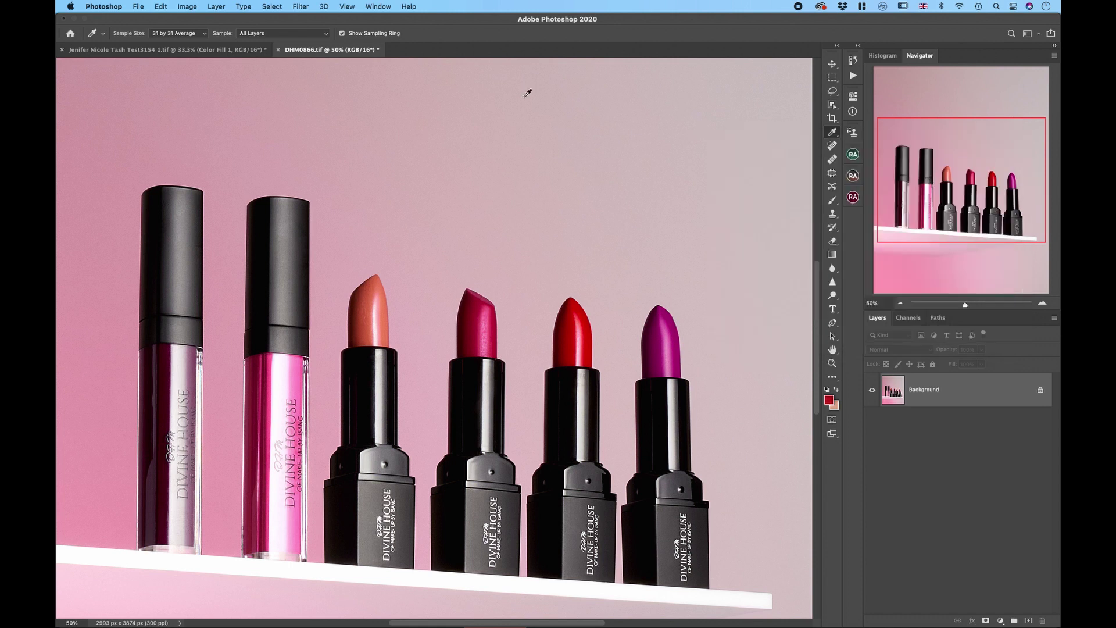
{"action": "left_click", "coordinate": [226, 53]}
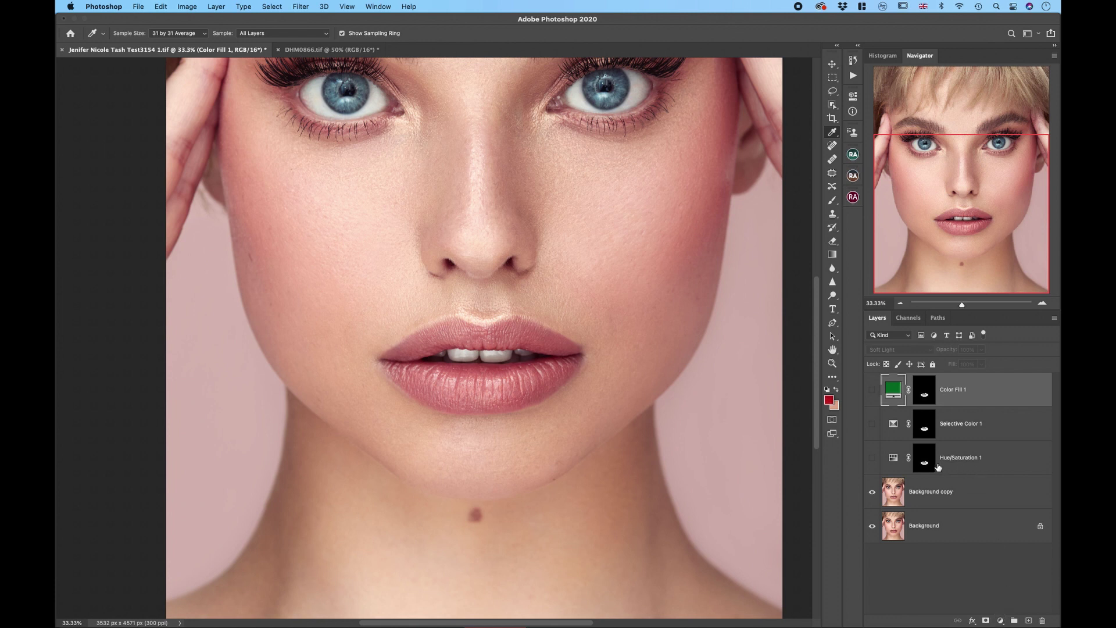
Load the lip mask as a selection and add a Gradient Map restricted to the lips, opening its gradient
{"action": "left_click", "coordinate": [977, 462]}
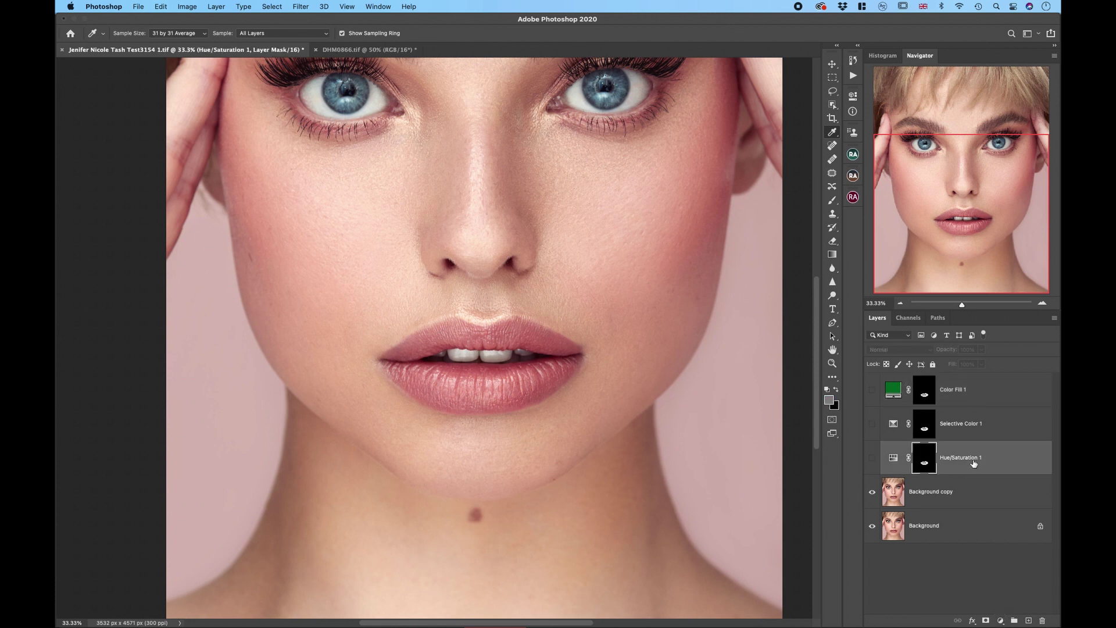
{"action": "left_click", "coordinate": [929, 465], "text": "super"}
{"action": "left_click", "coordinate": [1001, 620]}
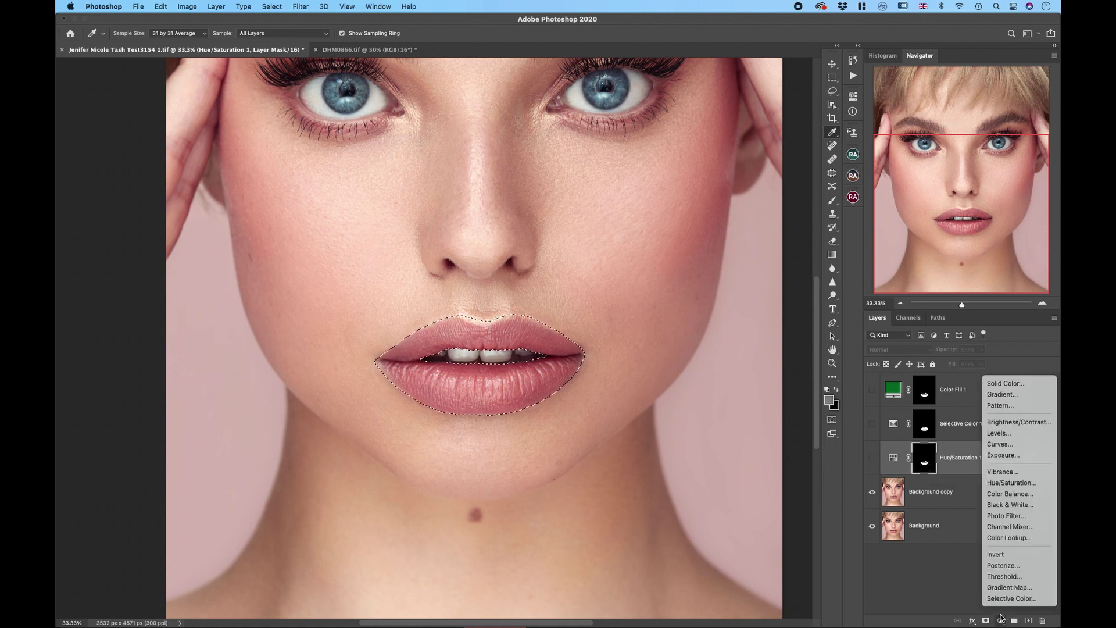
{"action": "left_click", "coordinate": [1008, 588]}
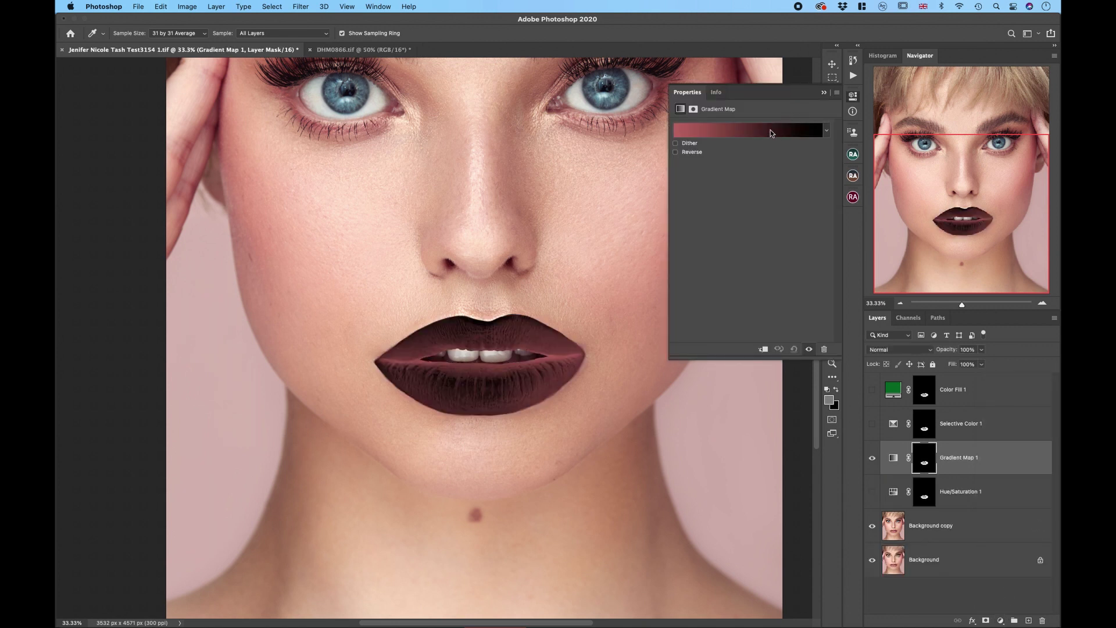
{"action": "left_click", "coordinate": [769, 130]}
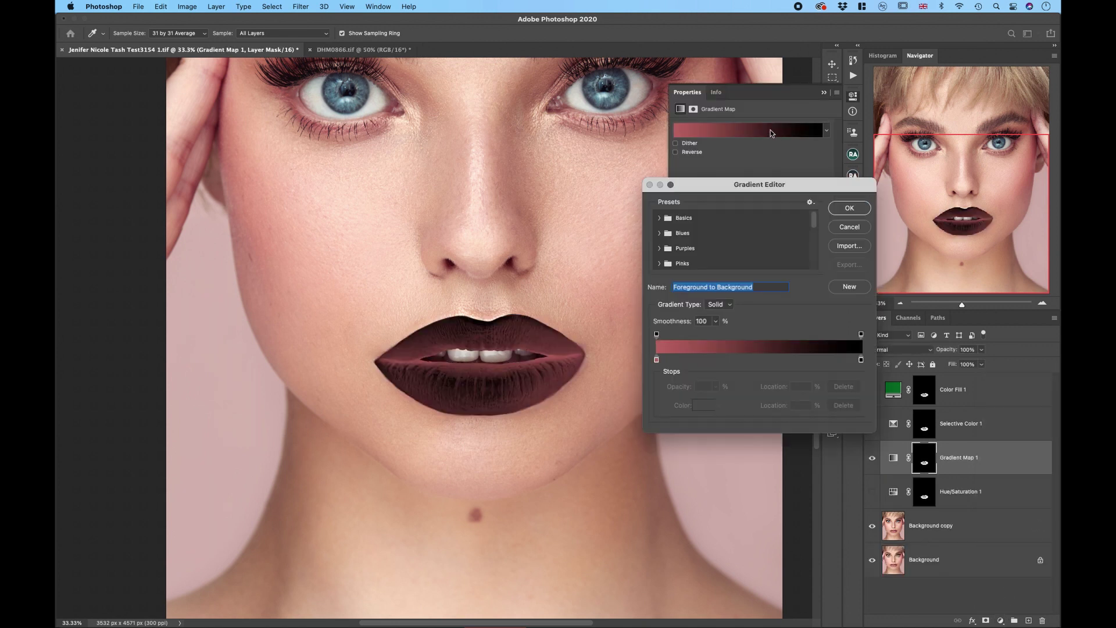
Start from the black-and-white Basics preset and add a red a61f23 stop at mid-gradient
{"action": "left_click", "coordinate": [667, 215]}
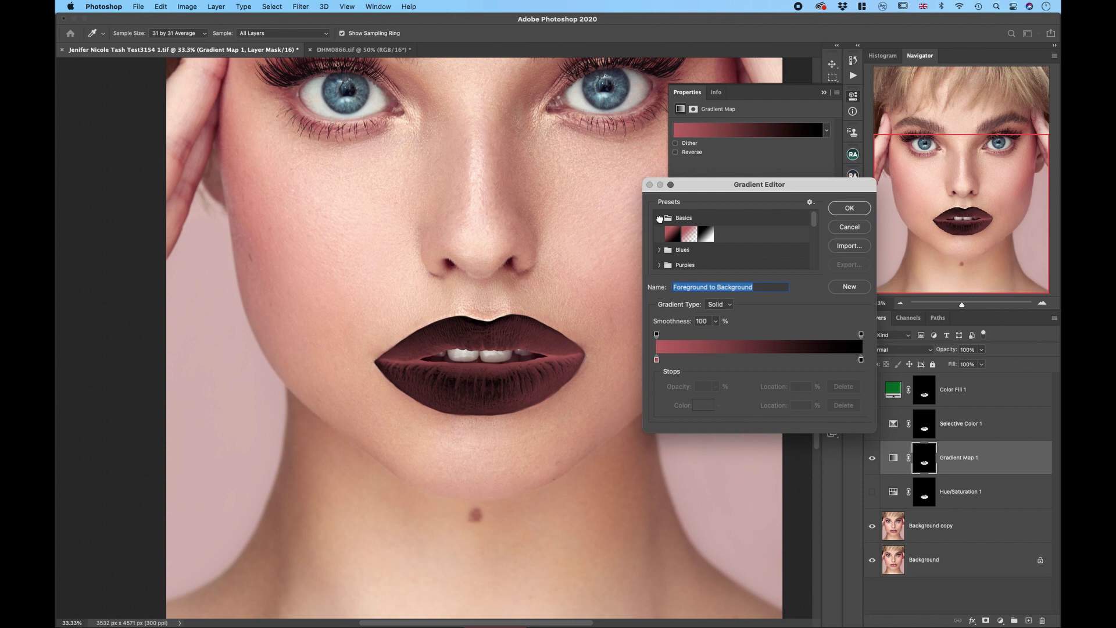
{"action": "left_click", "coordinate": [709, 237]}
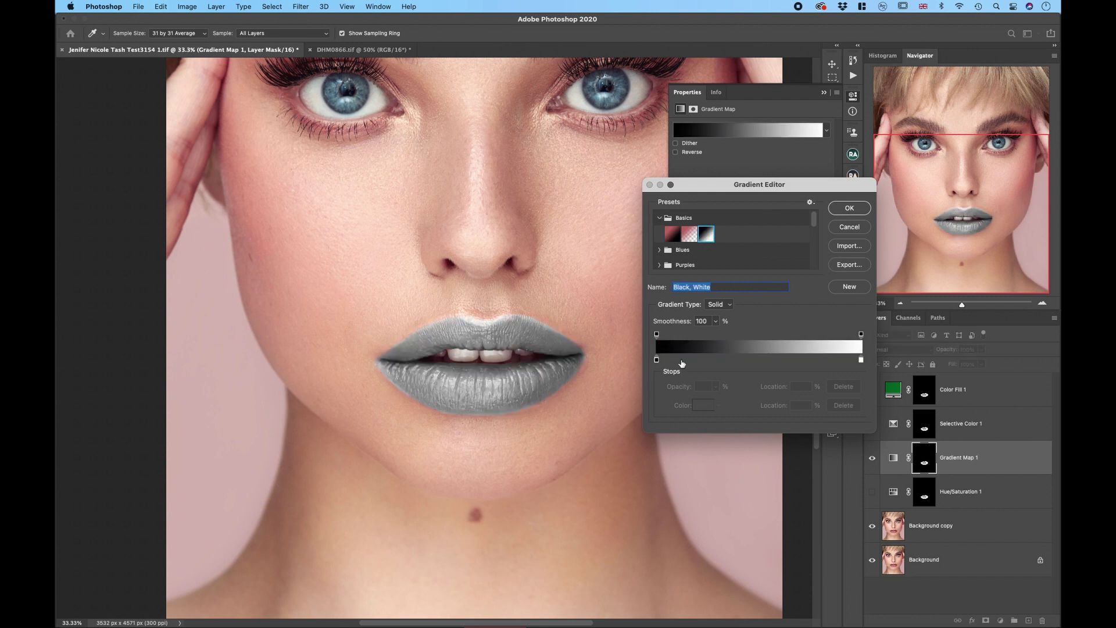
{"action": "left_click", "coordinate": [760, 359]}
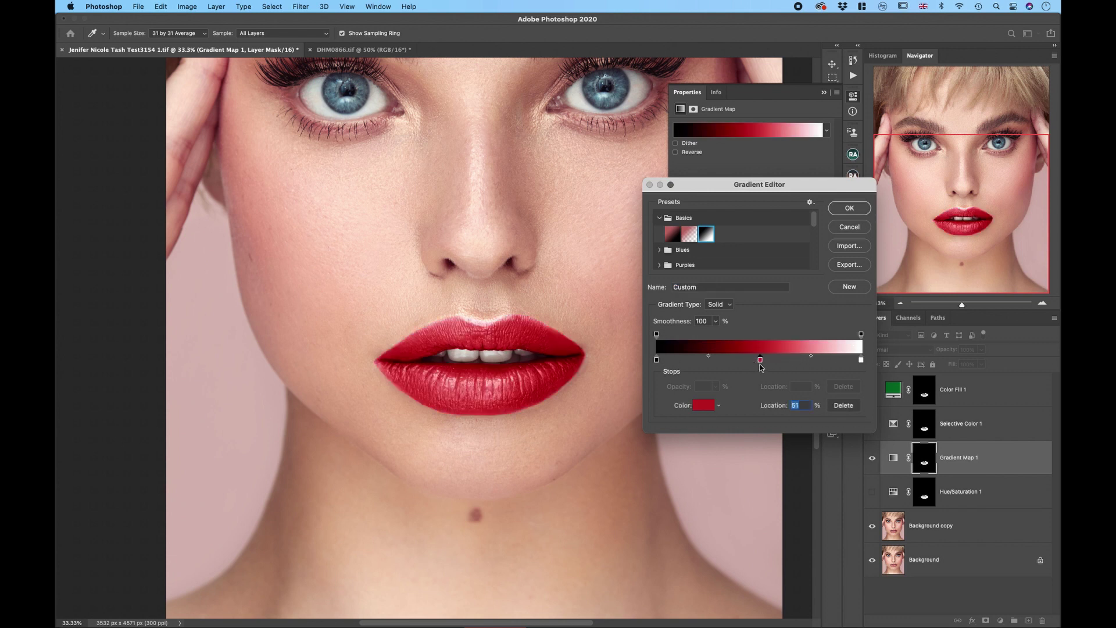
{"action": "left_click", "coordinate": [710, 405]}
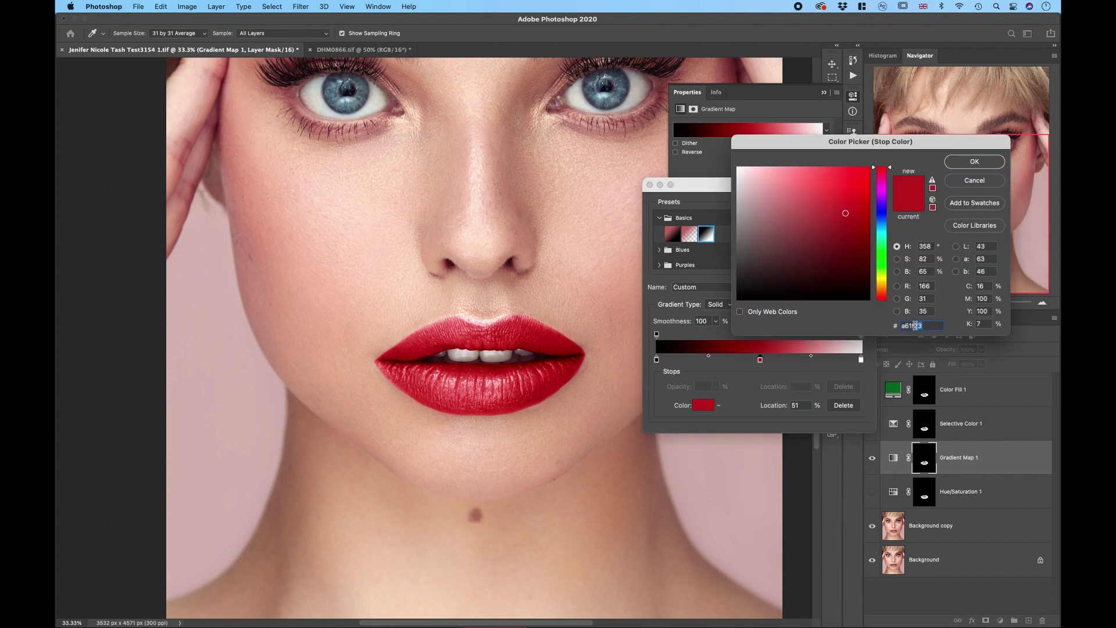
{"action": "key", "text": "super+c"}
{"action": "left_click", "coordinate": [968, 164]}
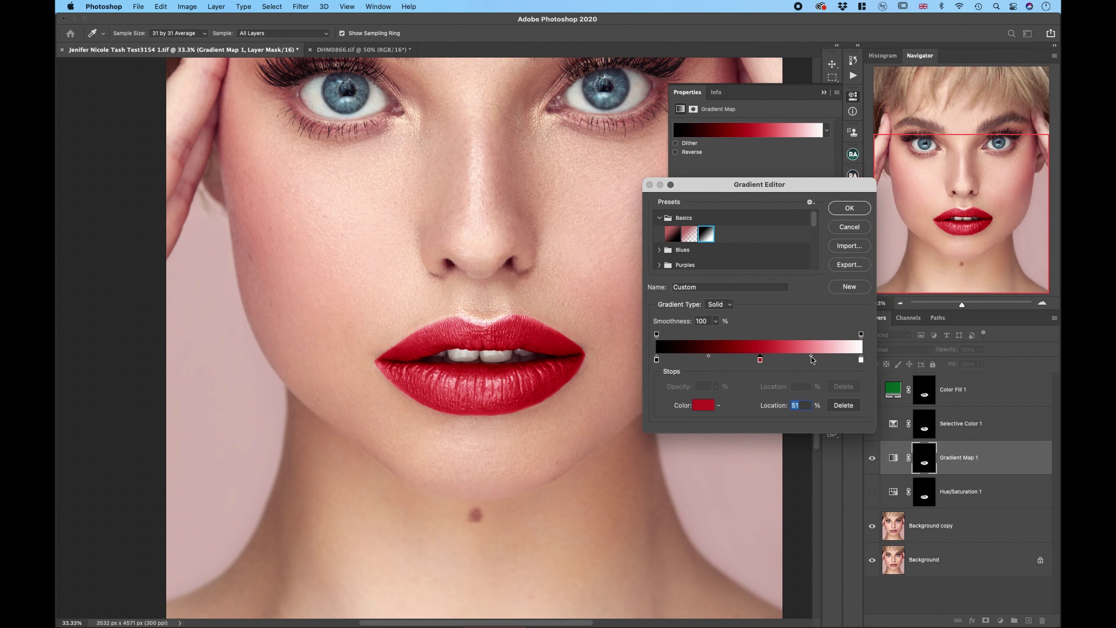
Move the red-to-white midpoint toward white and the dark-to-red midpoint toward the dark end
{"action": "mouse_move", "coordinate": [811, 356]}
{"action": "left_mouse_down"}
{"action": "mouse_move", "coordinate": [829, 357]}
{"action": "mouse_move", "coordinate": [776, 358]}
{"action": "mouse_move", "coordinate": [789, 361]}
{"action": "left_mouse_up"}
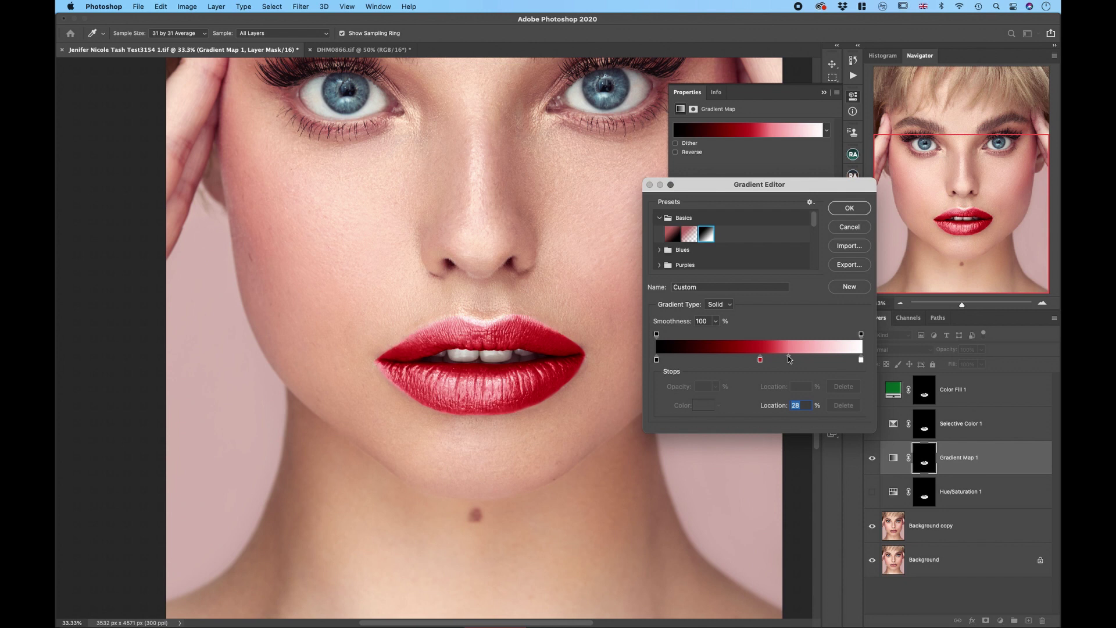
{"action": "left_click_drag", "start_coordinate": [791, 356], "coordinate": [826, 356]}
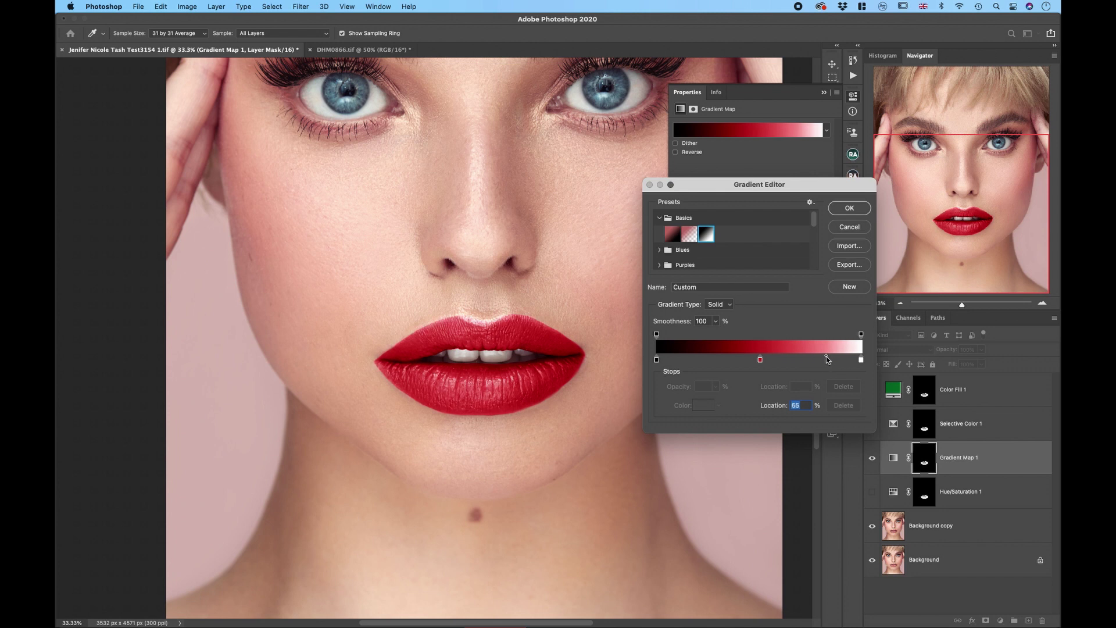
{"action": "left_click", "coordinate": [761, 360]}
{"action": "left_click_drag", "start_coordinate": [709, 357], "coordinate": [686, 360]}
{"action": "left_click_drag", "start_coordinate": [693, 357], "coordinate": [702, 359]}
Accept the gradient and toggle Gradient Map 1 off and on to compare the lips
{"action": "left_click", "coordinate": [848, 209]}
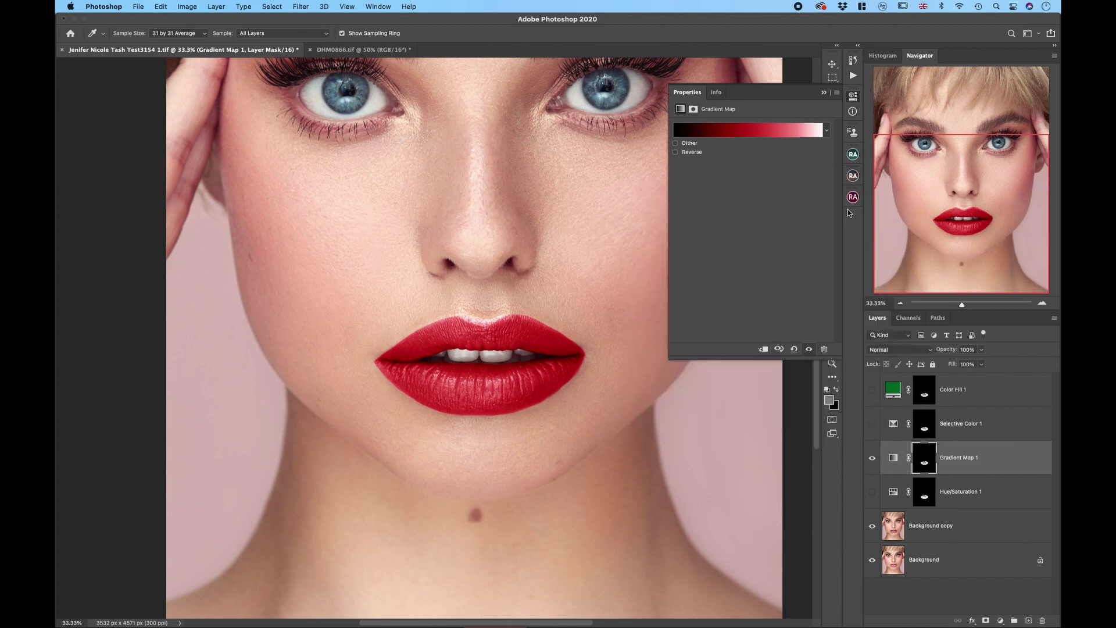
{"action": "left_click", "coordinate": [853, 95]}
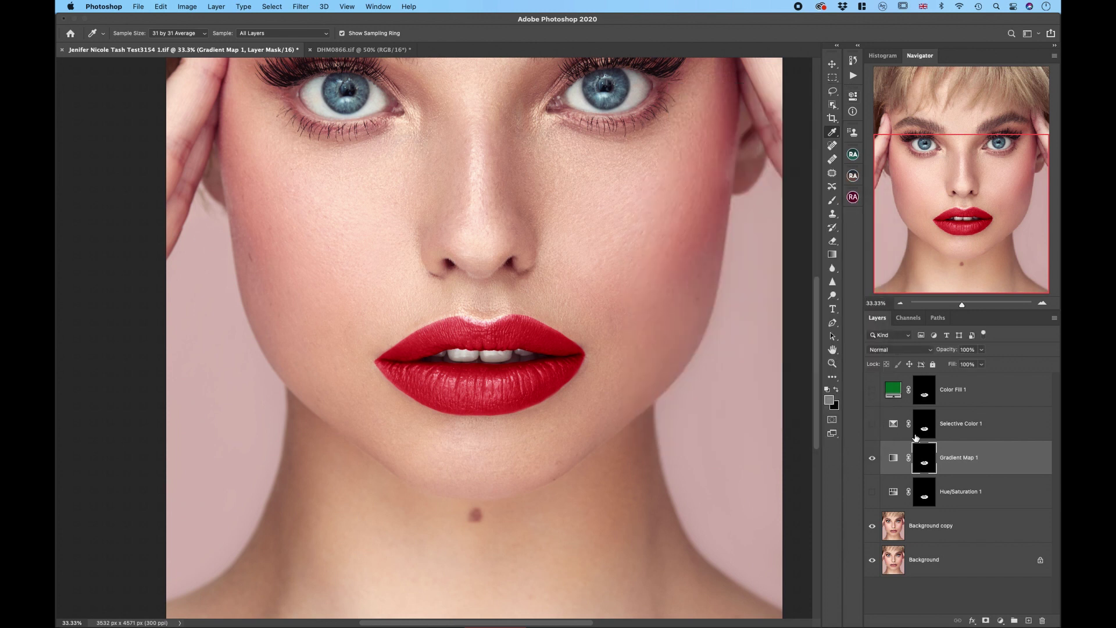
{"action": "left_click", "coordinate": [871, 459]}
{"action": "left_click", "coordinate": [871, 459]}
Sample the coral lipstick from the DHM0866 photo as the foreground colour
{"action": "left_click", "coordinate": [277, 54]}
{"action": "left_click", "coordinate": [382, 51]}
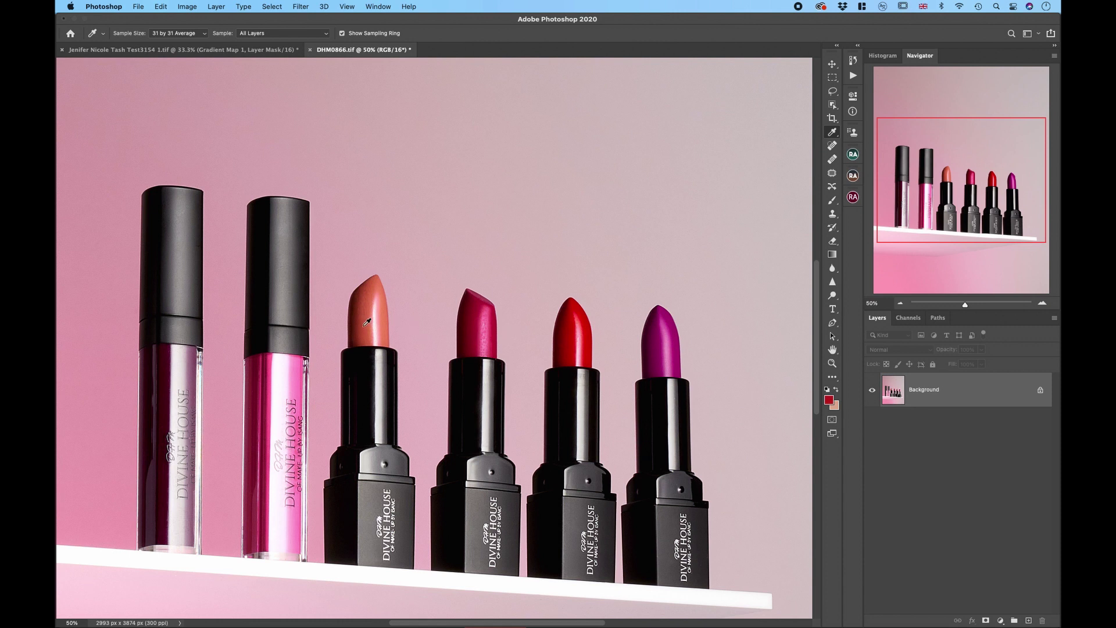
{"action": "left_click", "coordinate": [368, 307]}
{"action": "left_click", "coordinate": [829, 401]}
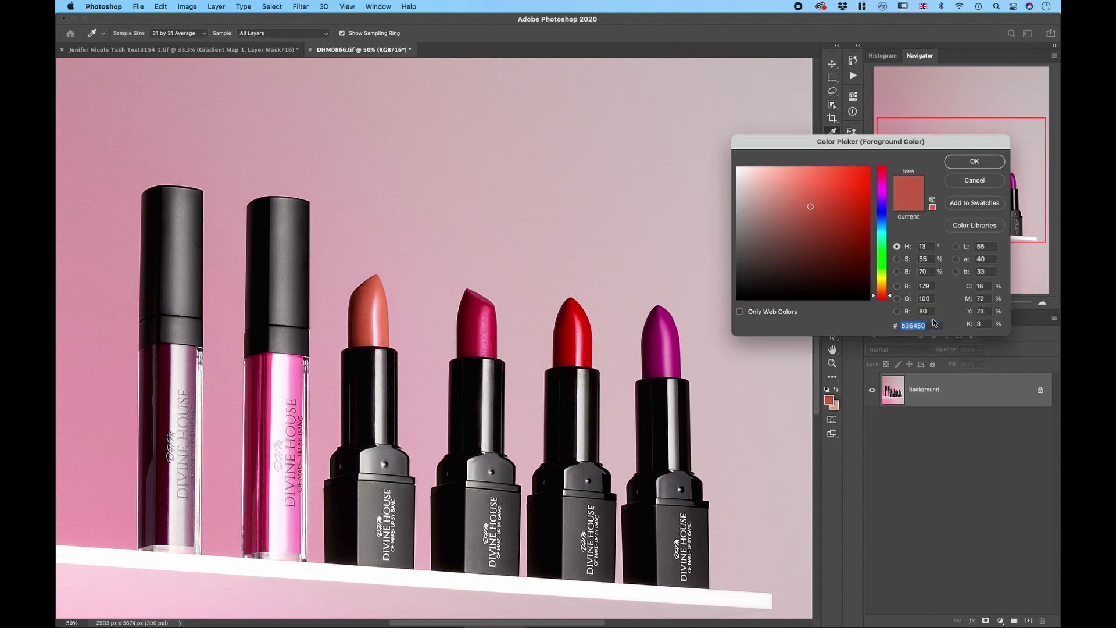
{"action": "left_click", "coordinate": [964, 164]}
{"action": "left_click", "coordinate": [211, 52]}
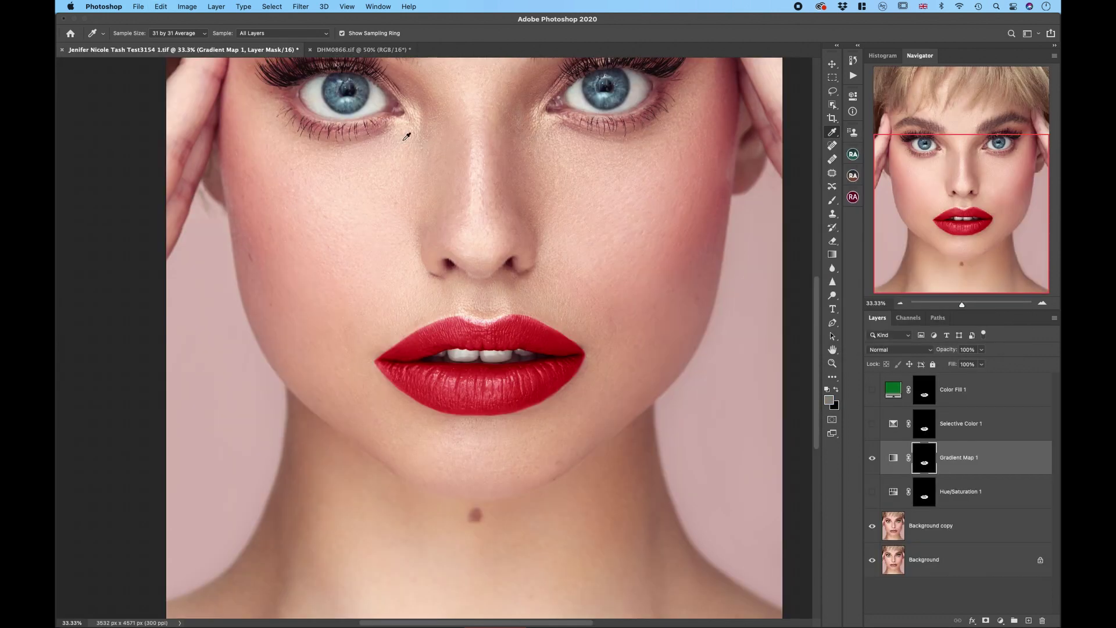
Set the Gradient Map's middle stop to coral b36450, then compare the lips with it hidden and shown
{"action": "double_click", "coordinate": [893, 458]}
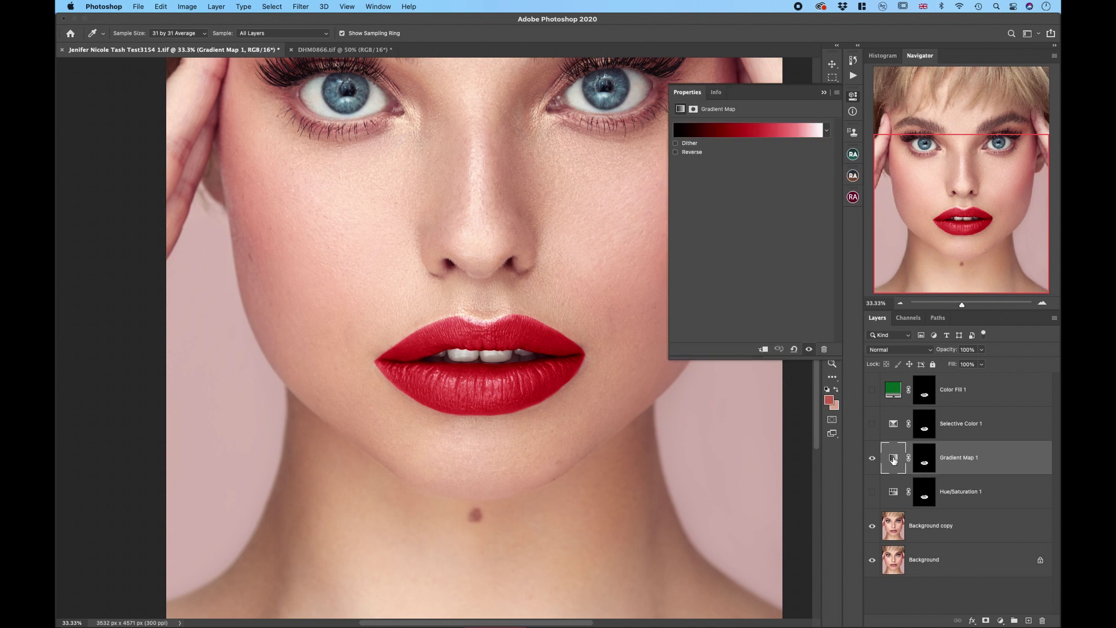
{"action": "left_click", "coordinate": [772, 134]}
{"action": "left_click", "coordinate": [760, 360]}
{"action": "left_click", "coordinate": [705, 406]}
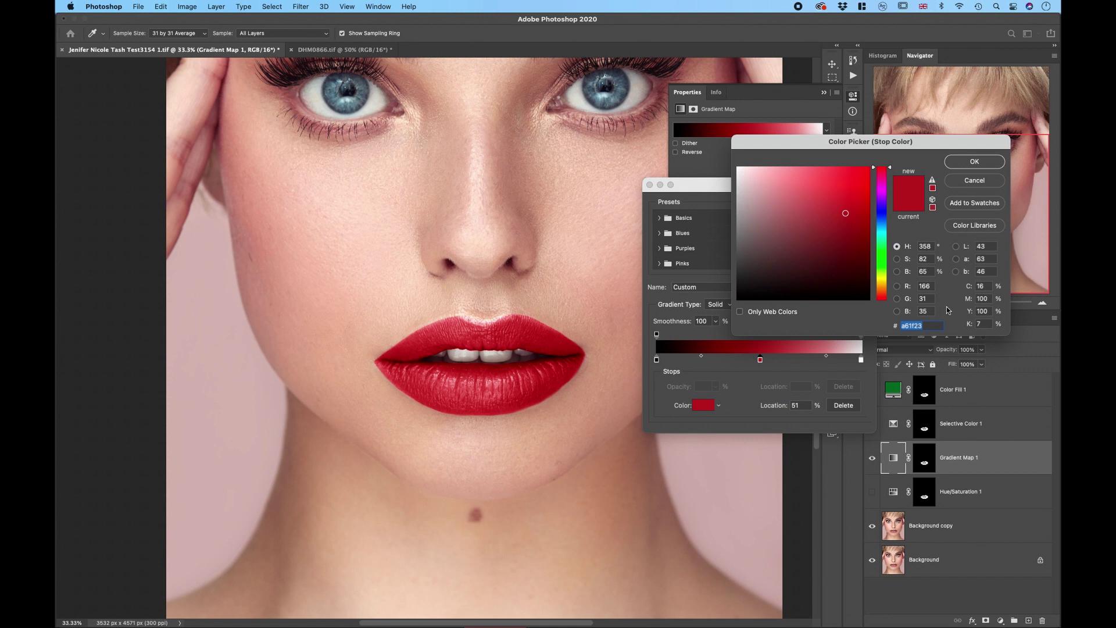
{"action": "type", "text": "b36450"}
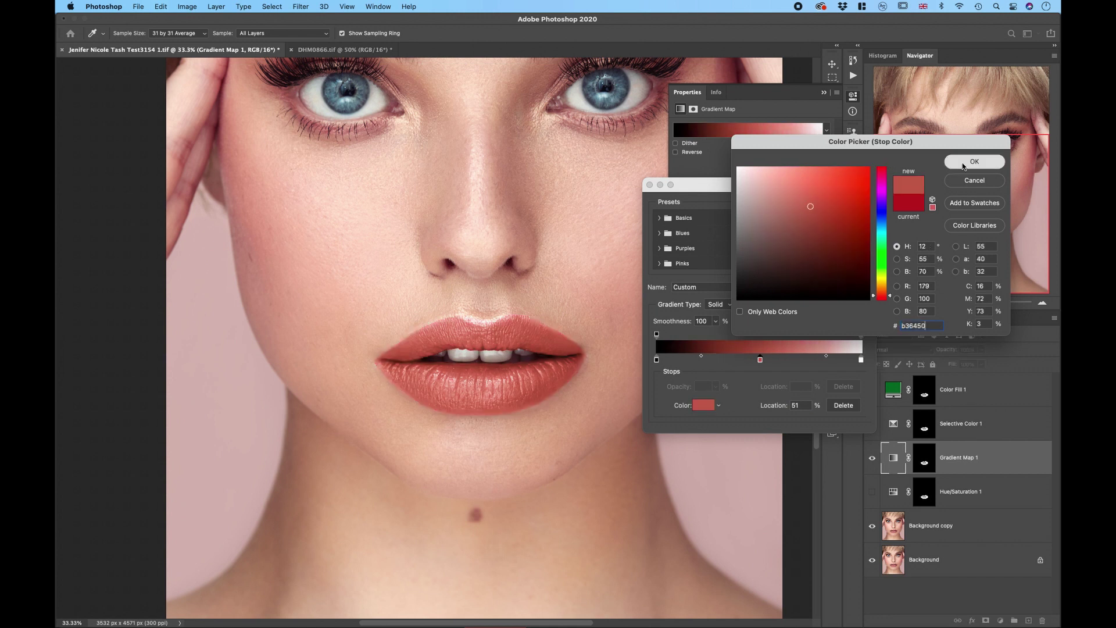
{"action": "left_click", "coordinate": [963, 167]}
{"action": "left_click", "coordinate": [851, 203]}
{"action": "left_click", "coordinate": [824, 93]}
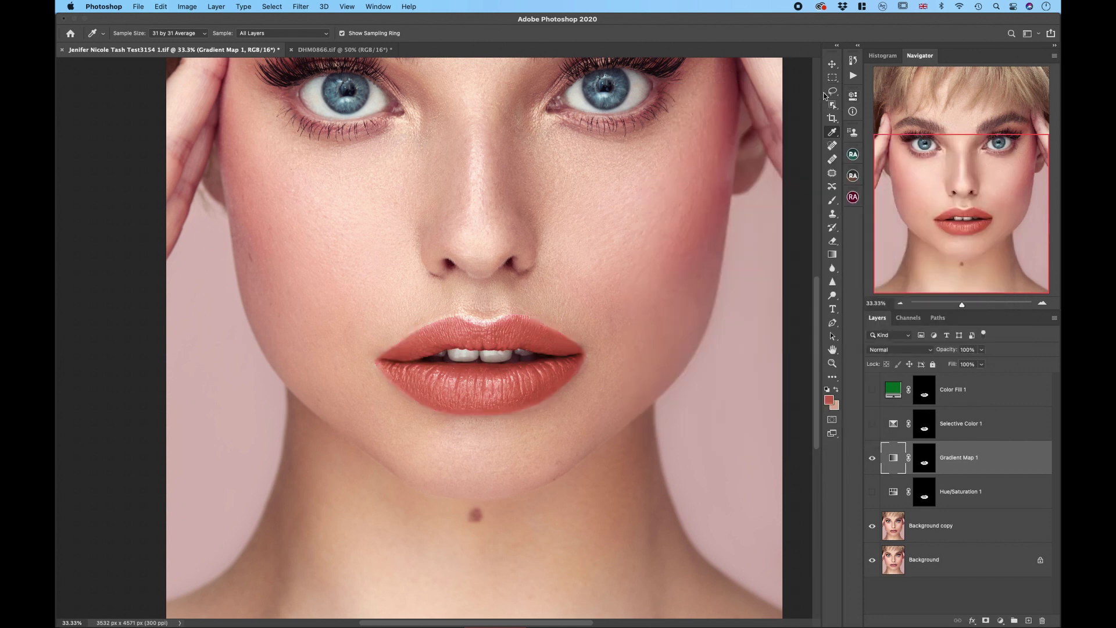
{"action": "left_click", "coordinate": [871, 459]}
{"action": "left_click", "coordinate": [872, 459]}
{"action": "left_click", "coordinate": [372, 49]}
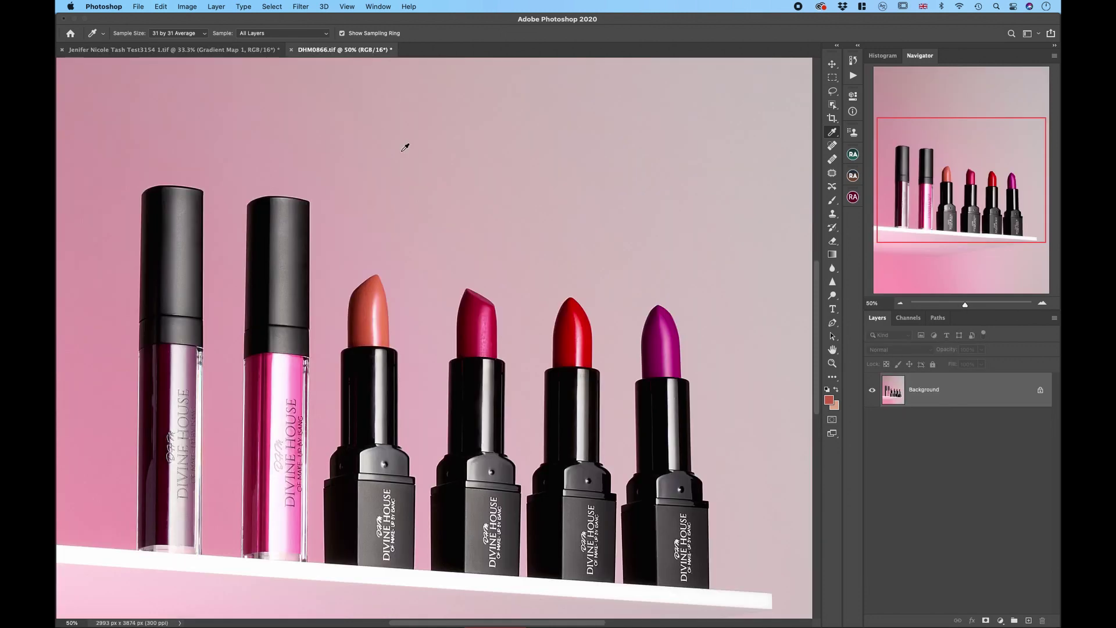
{"action": "left_click", "coordinate": [232, 50]}
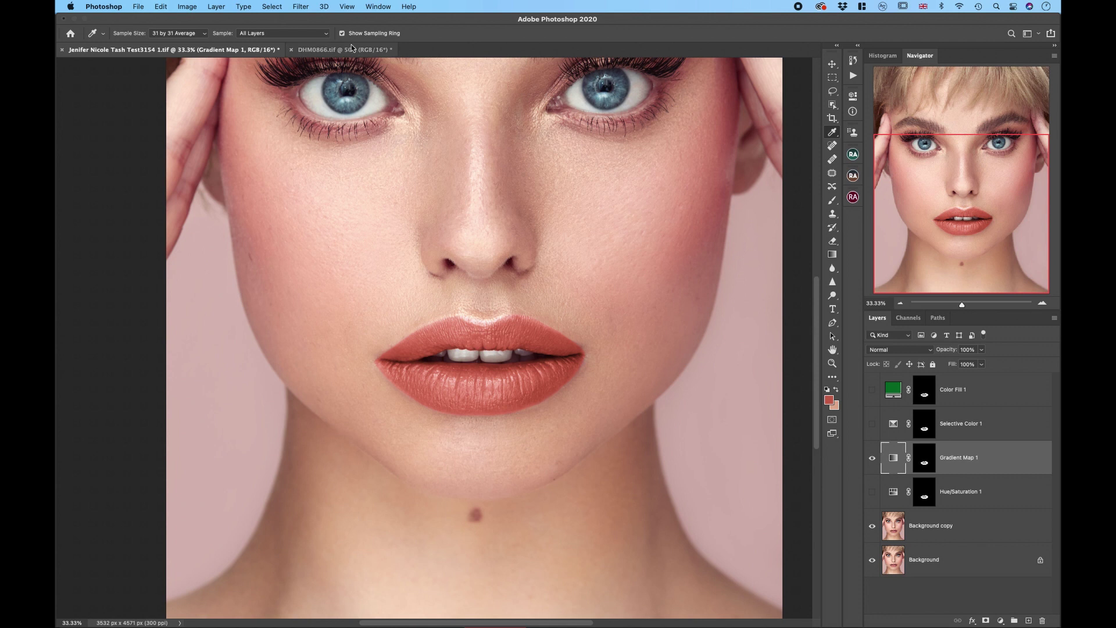
Sample the magenta-pink lipstick from the product photo as the foreground colour
{"action": "left_click", "coordinate": [351, 48]}
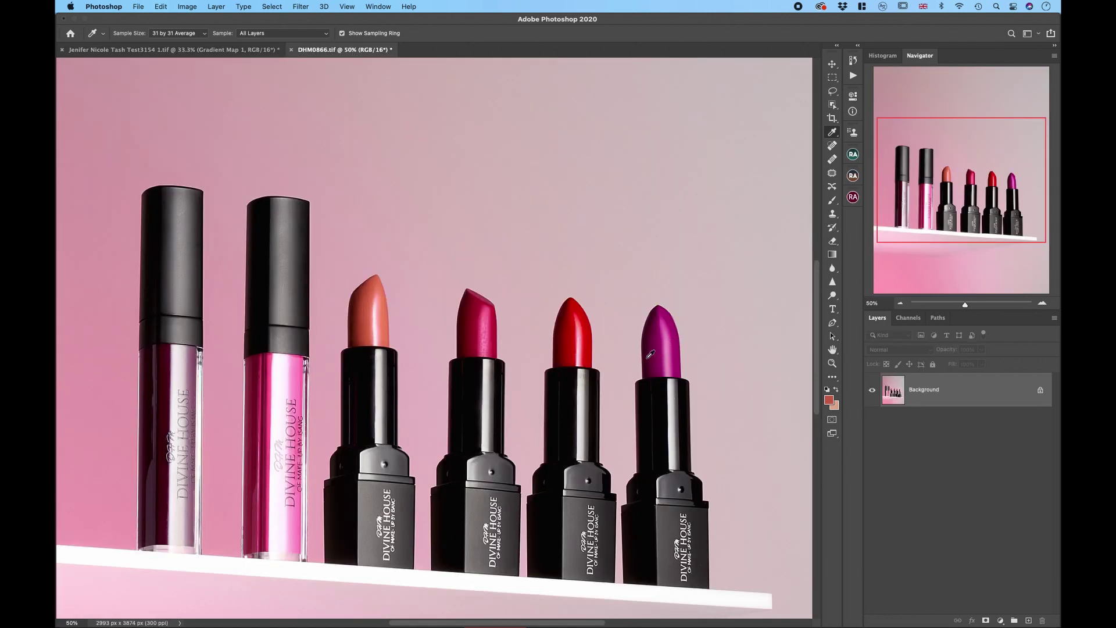
{"action": "left_click", "coordinate": [480, 326]}
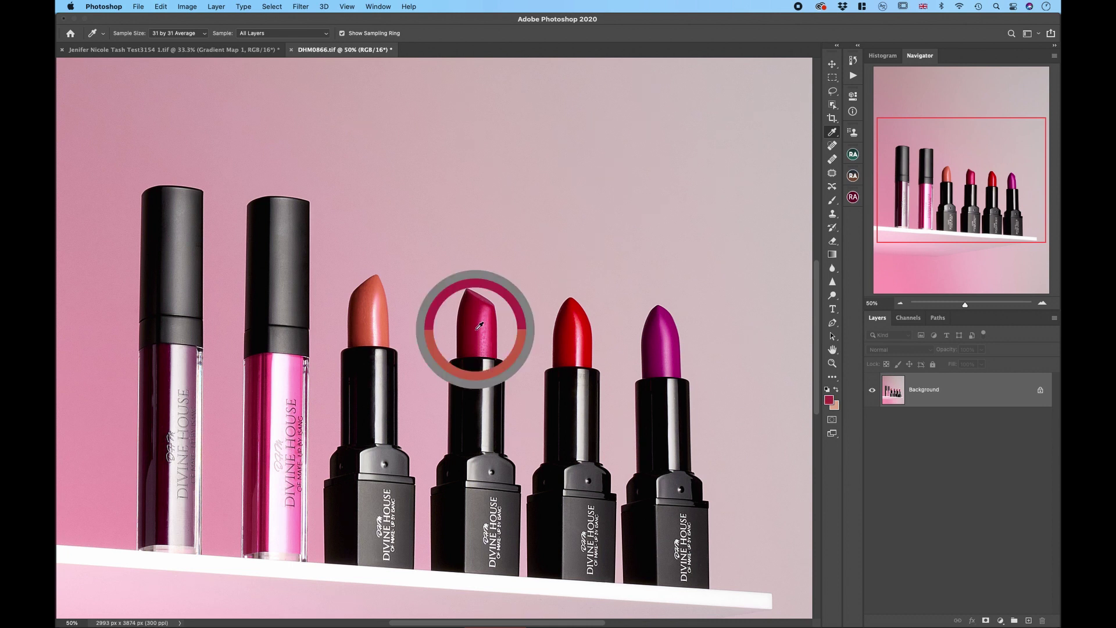
{"action": "left_click", "coordinate": [829, 400]}
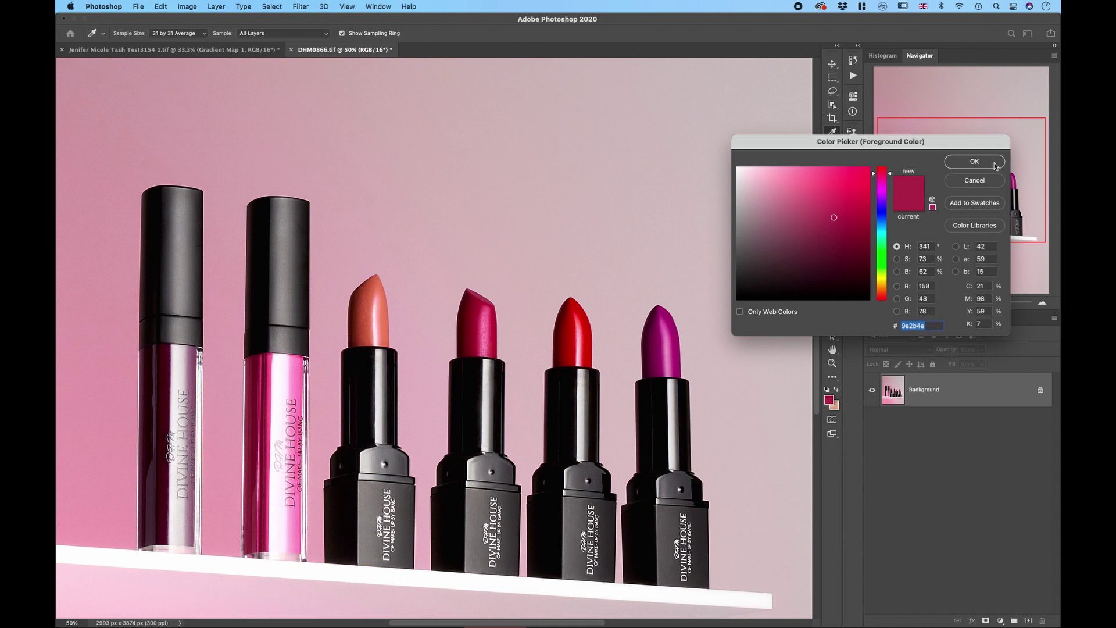
{"action": "left_click", "coordinate": [974, 162]}
{"action": "left_click", "coordinate": [225, 49]}
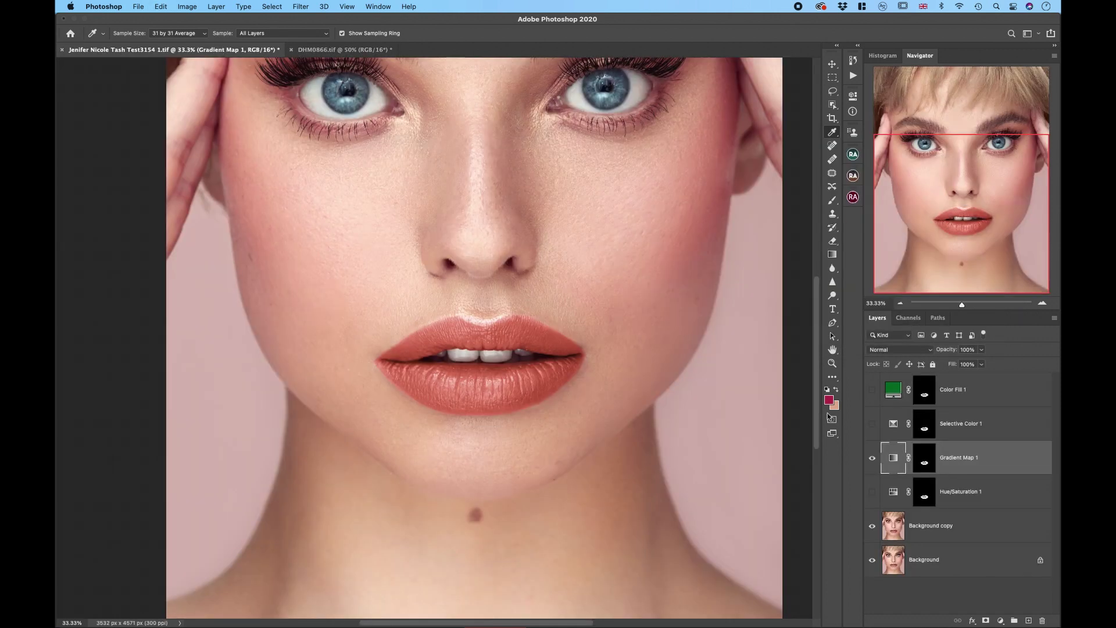
Change the Gradient Map's middle stop to c2185b, accept the gradient, and collapse Properties
{"action": "double_click", "coordinate": [895, 459]}
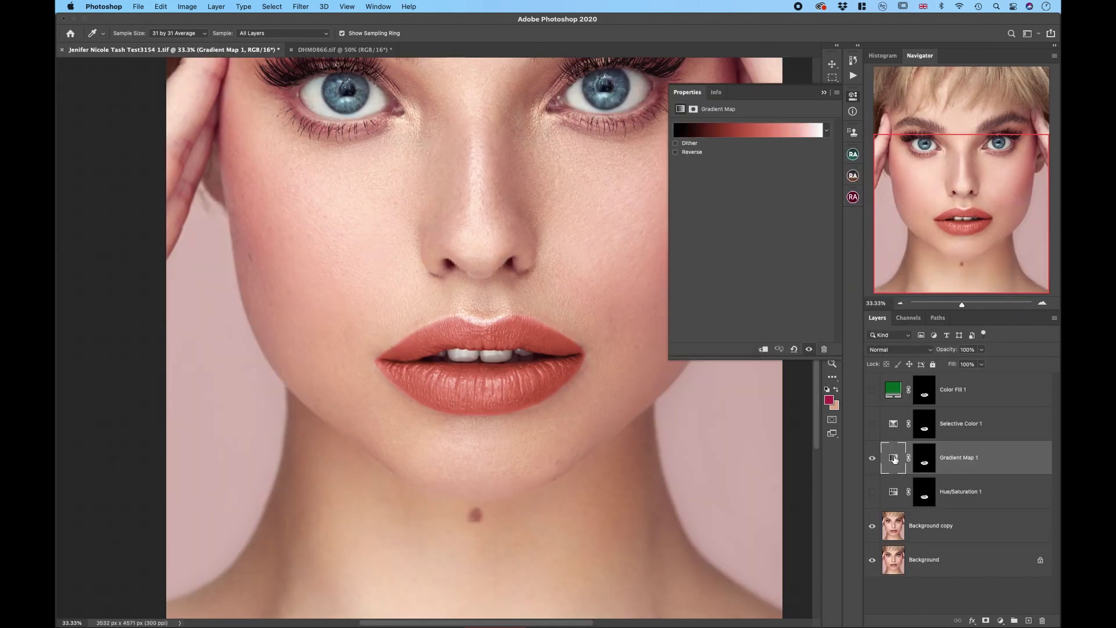
{"action": "left_click", "coordinate": [744, 133]}
{"action": "left_click", "coordinate": [759, 361]}
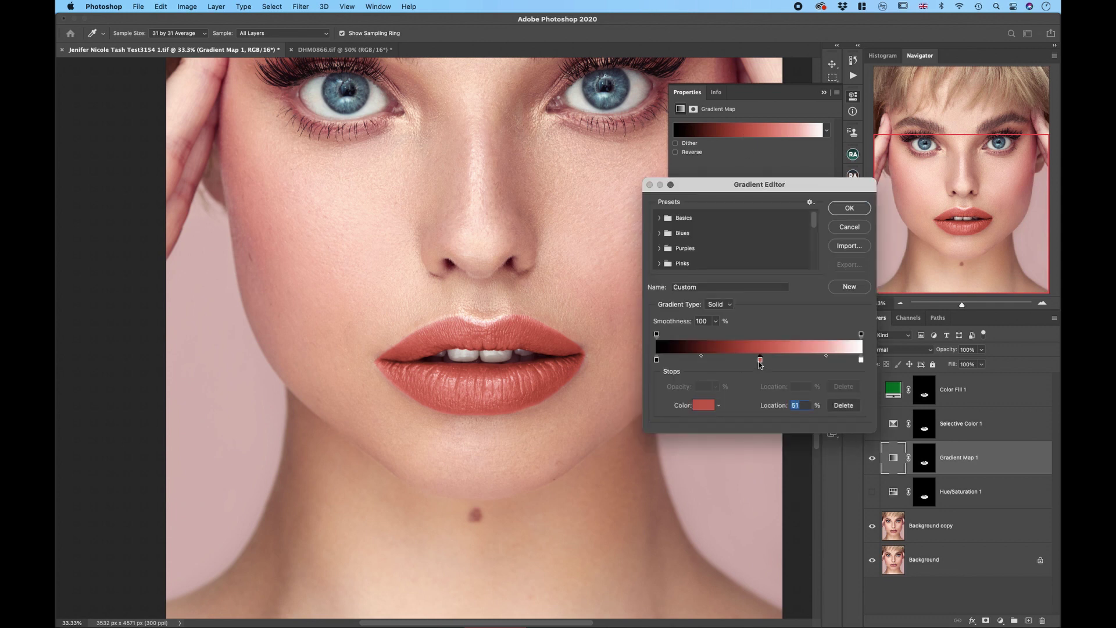
{"action": "left_click", "coordinate": [704, 406]}
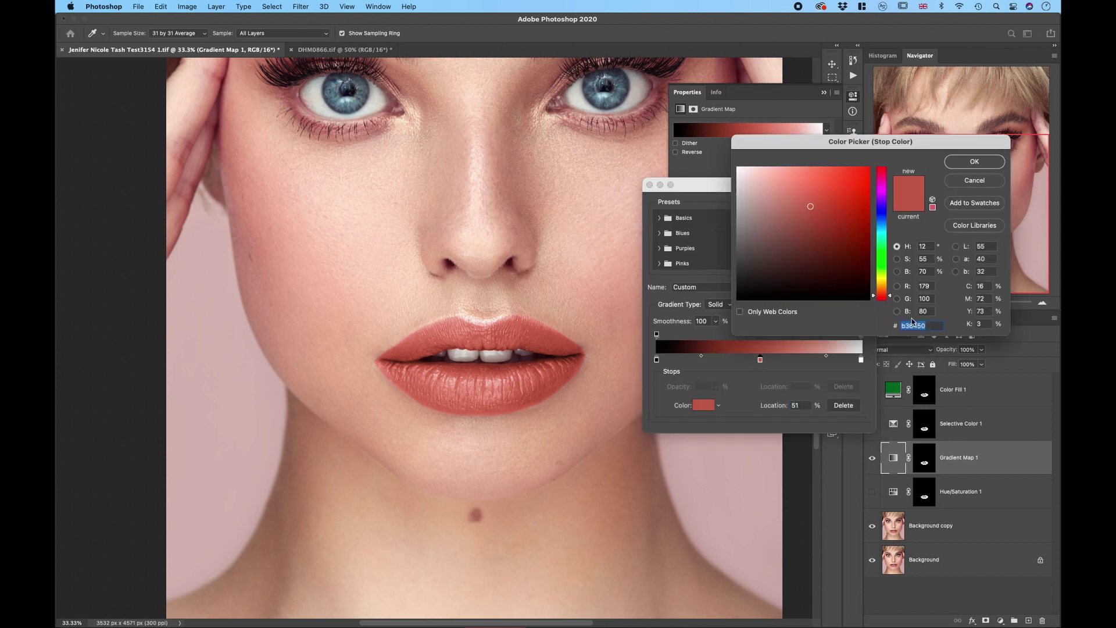
{"action": "type", "text": "c2185b"}
{"action": "left_click", "coordinate": [964, 161]}
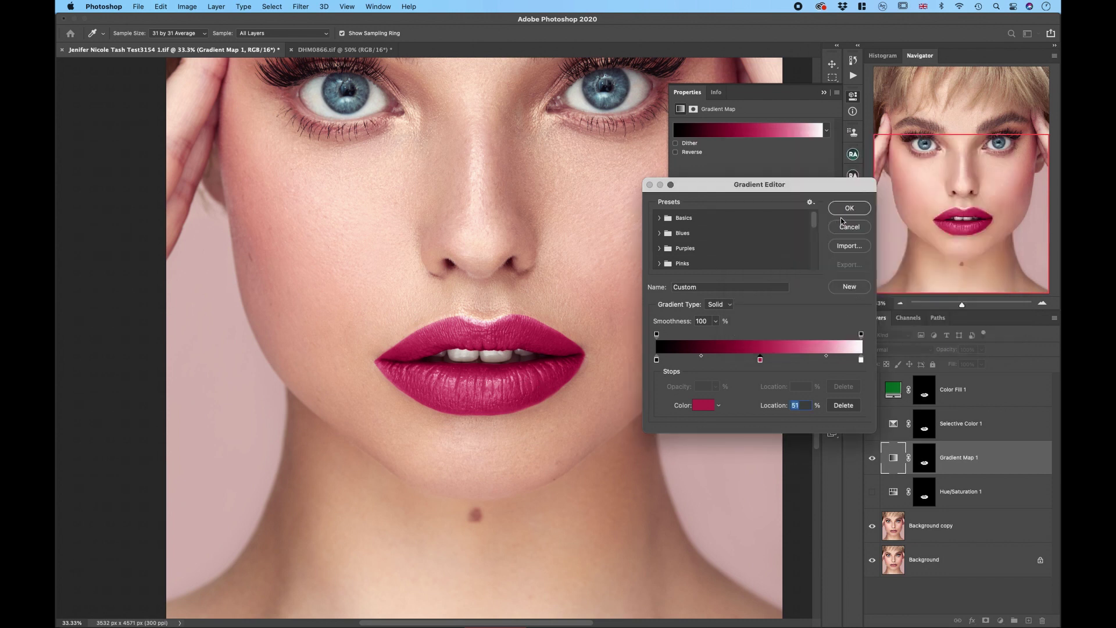
{"action": "left_click", "coordinate": [846, 208]}
{"action": "left_click", "coordinate": [825, 92]}
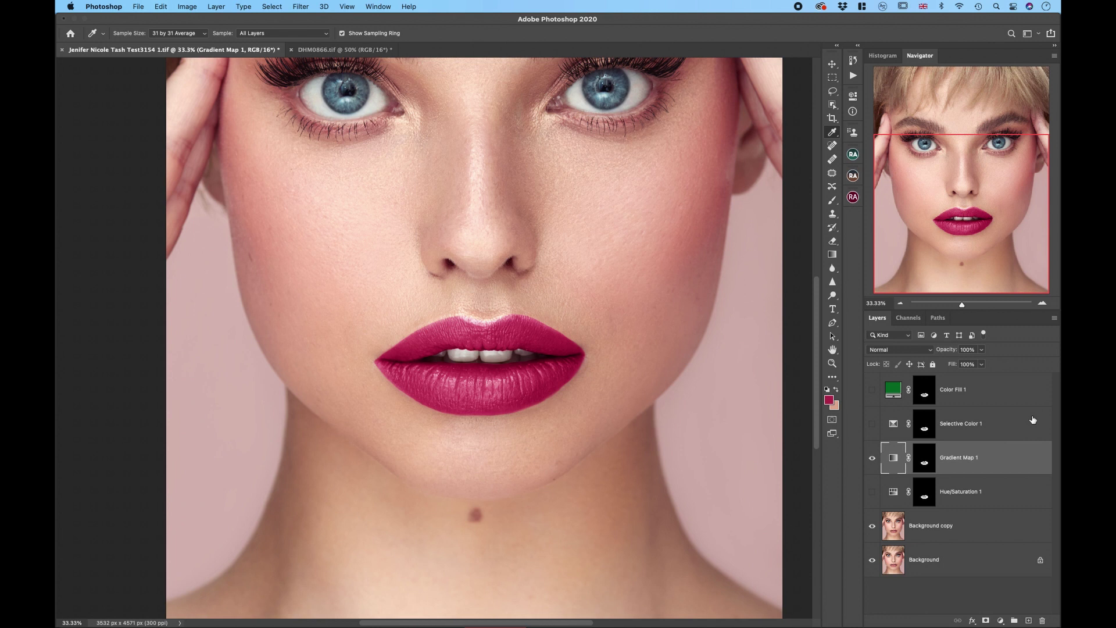
Enable a Gradient Overlay on Gradient Map 1 with its blend mode kept at Soft Light
{"action": "double_click", "coordinate": [1014, 461]}
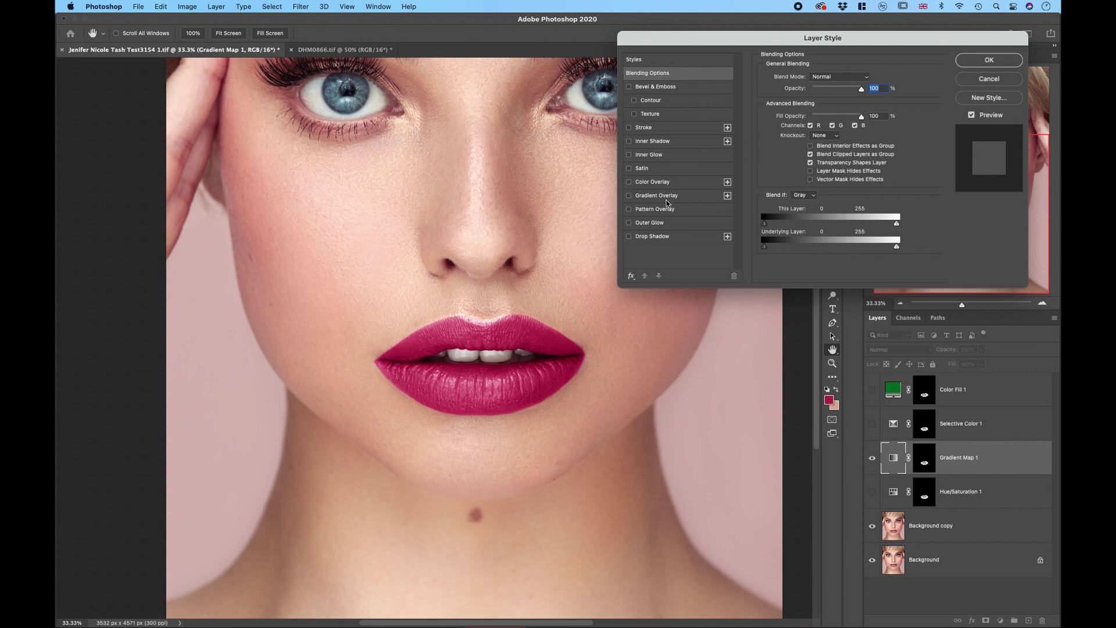
{"action": "left_click", "coordinate": [629, 196]}
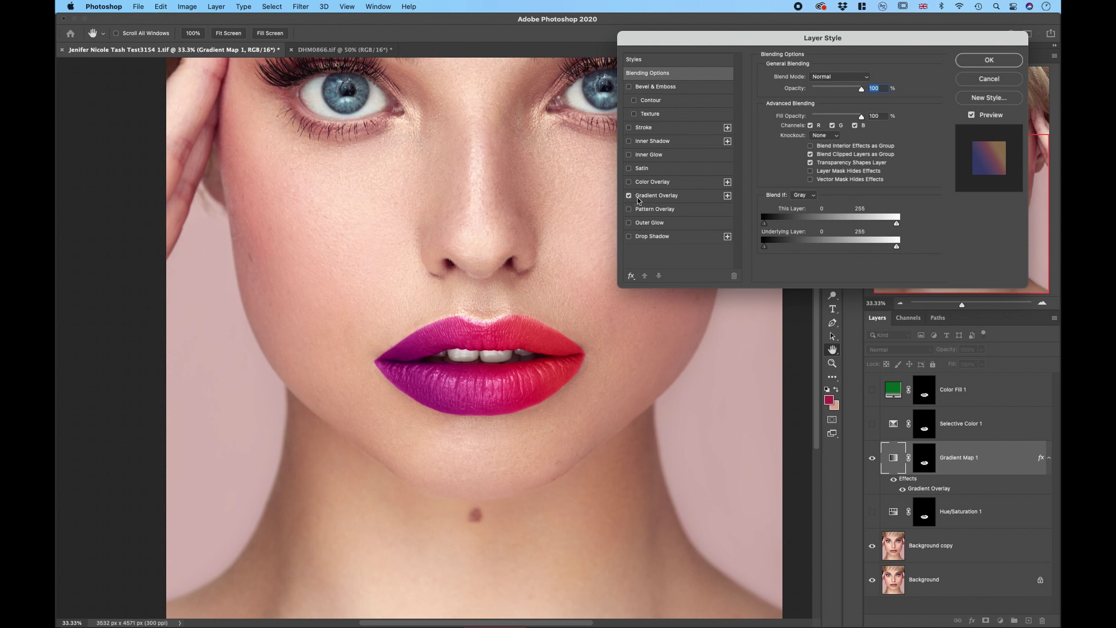
{"action": "left_click", "coordinate": [660, 197]}
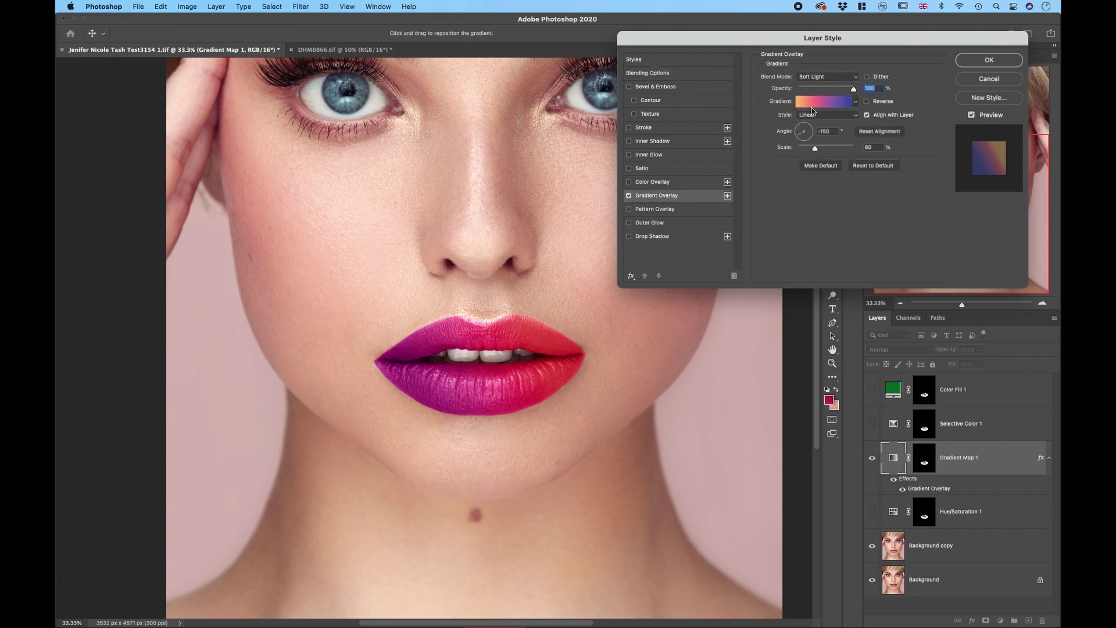
{"action": "left_click", "coordinate": [834, 80]}
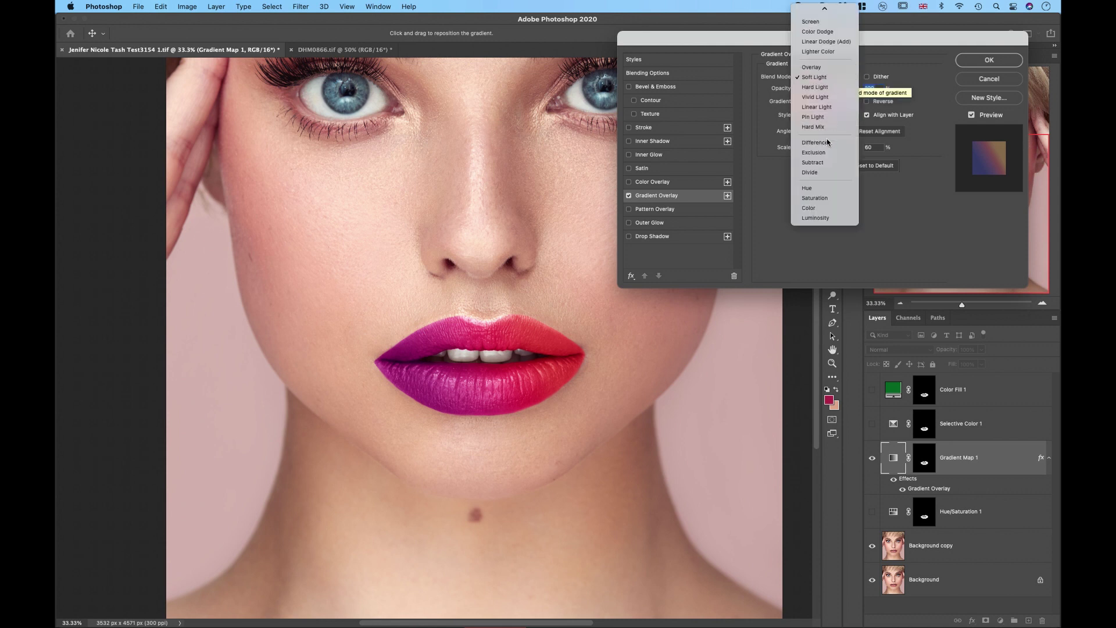
{"action": "mouse_move", "coordinate": [830, 11]}
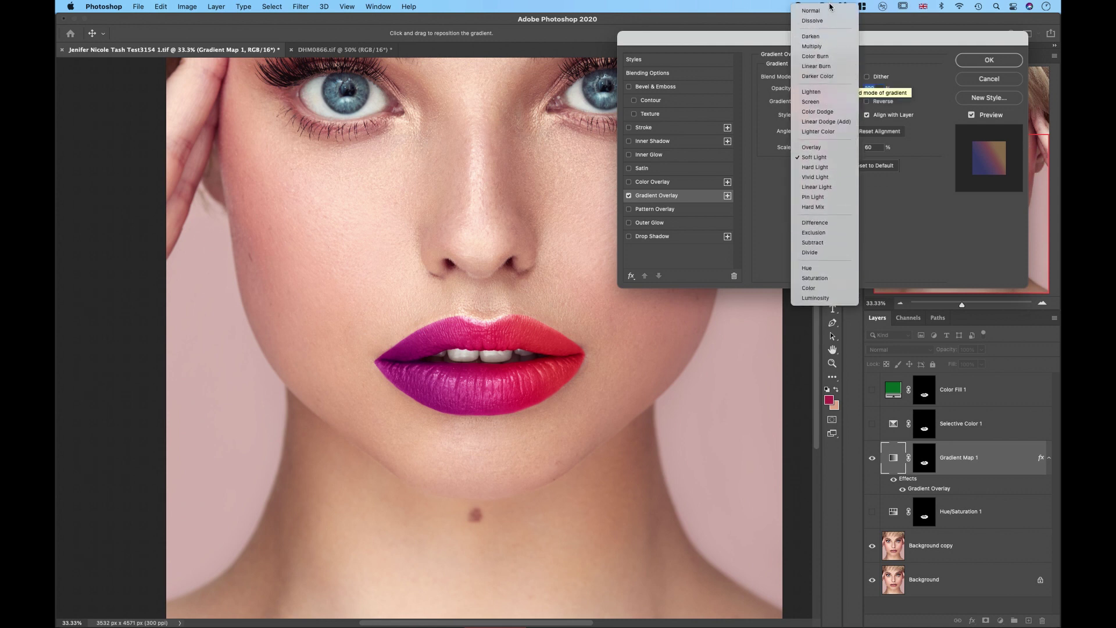
{"action": "left_click", "coordinate": [830, 80]}
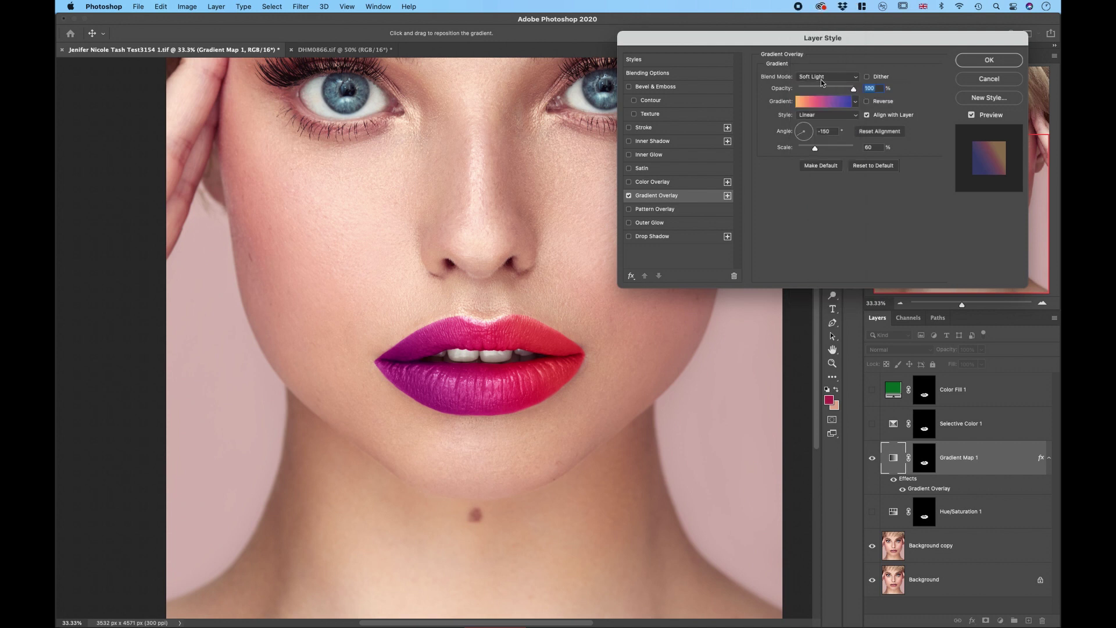
{"action": "left_click", "coordinate": [834, 82]}
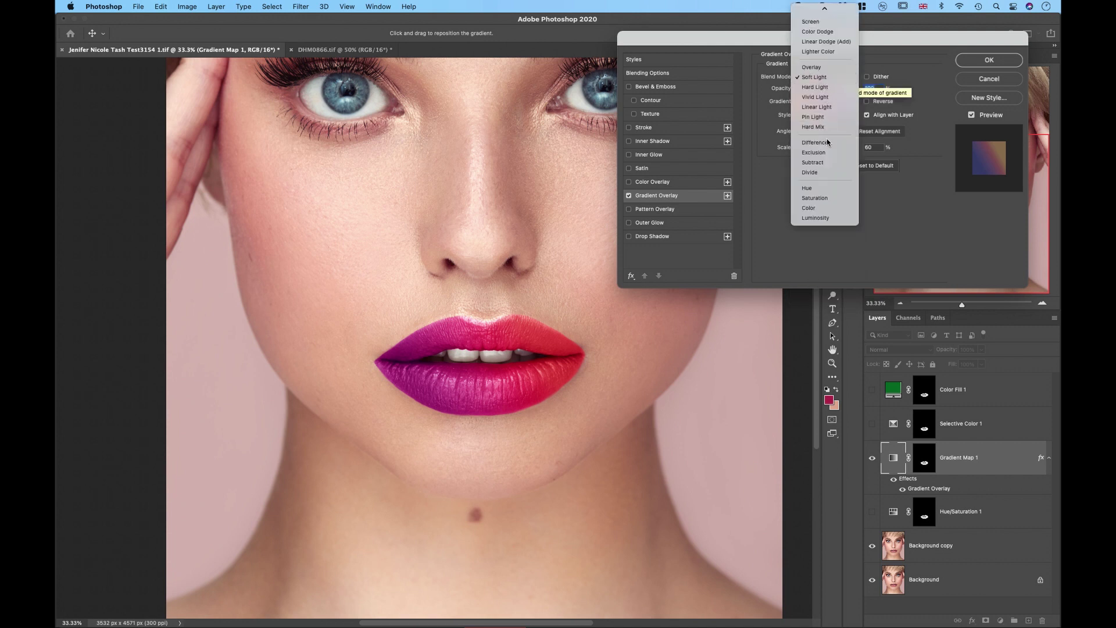
{"action": "left_click", "coordinate": [830, 80]}
Set the overlay angle to 151°, style to Radial after trying Diamond, and scale to 100
{"action": "left_click_drag", "start_coordinate": [815, 149], "coordinate": [811, 149]}
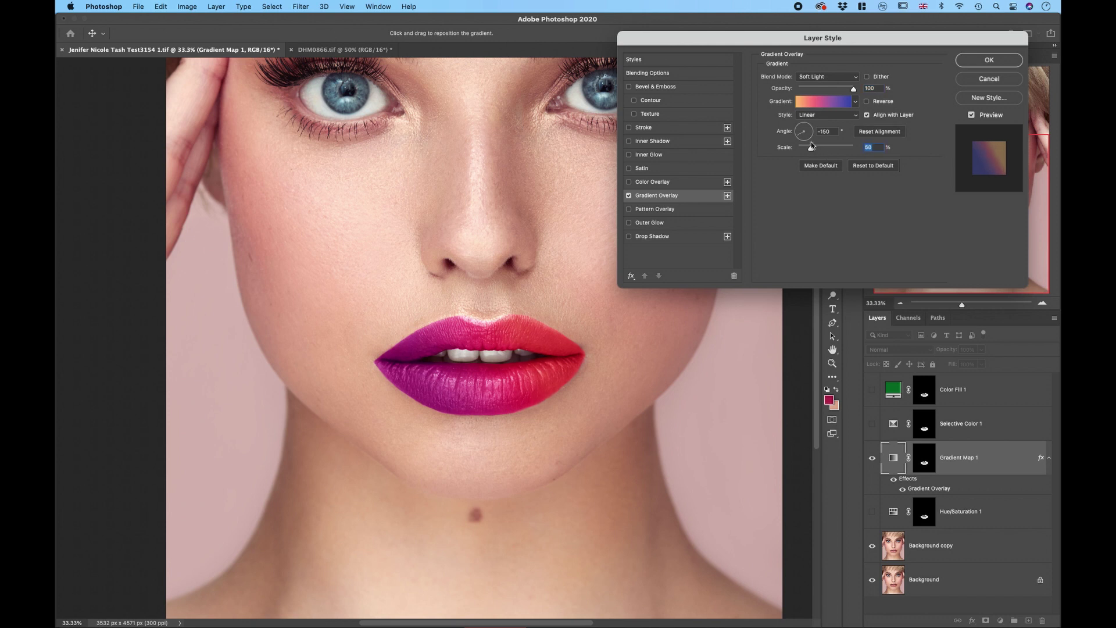
{"action": "left_click_drag", "start_coordinate": [799, 134], "coordinate": [799, 129]}
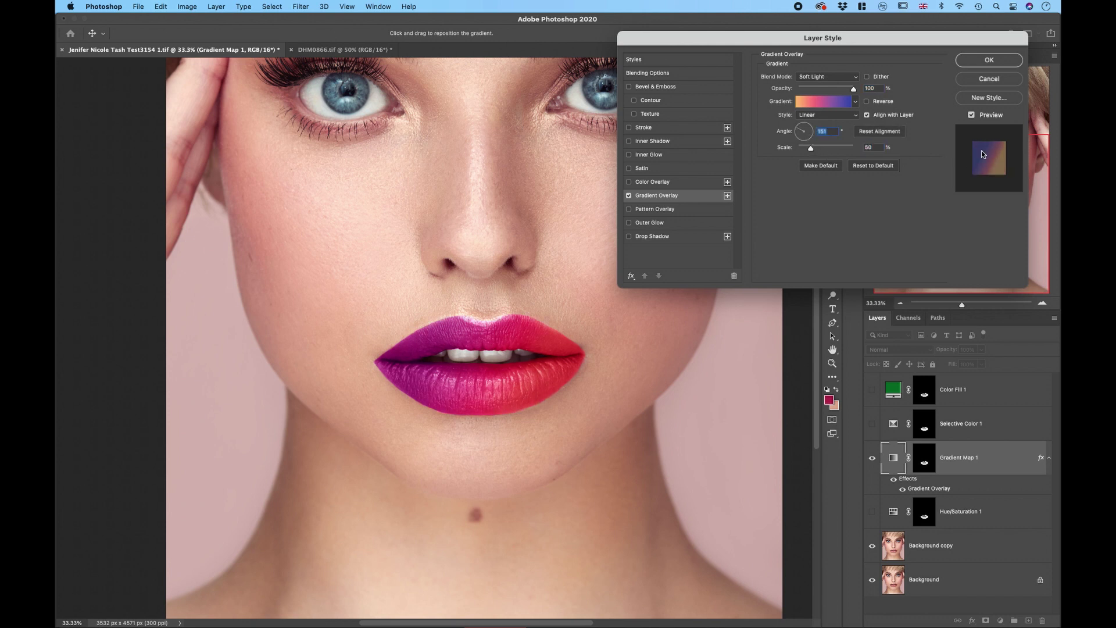
{"action": "left_click", "coordinate": [819, 116]}
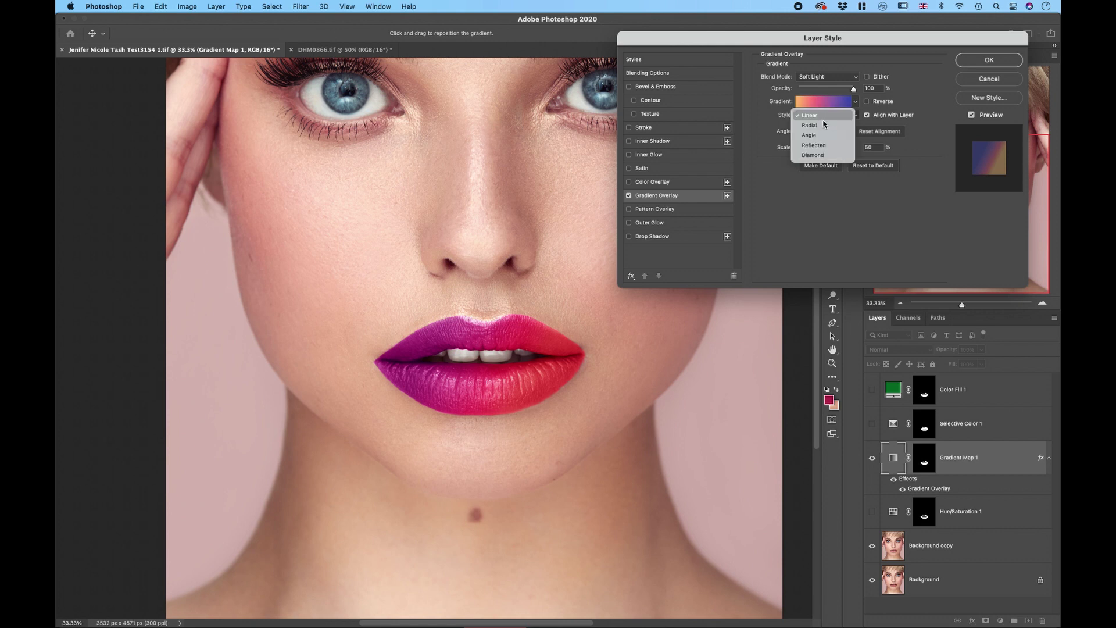
{"action": "left_click", "coordinate": [823, 155]}
{"action": "left_click", "coordinate": [827, 115]}
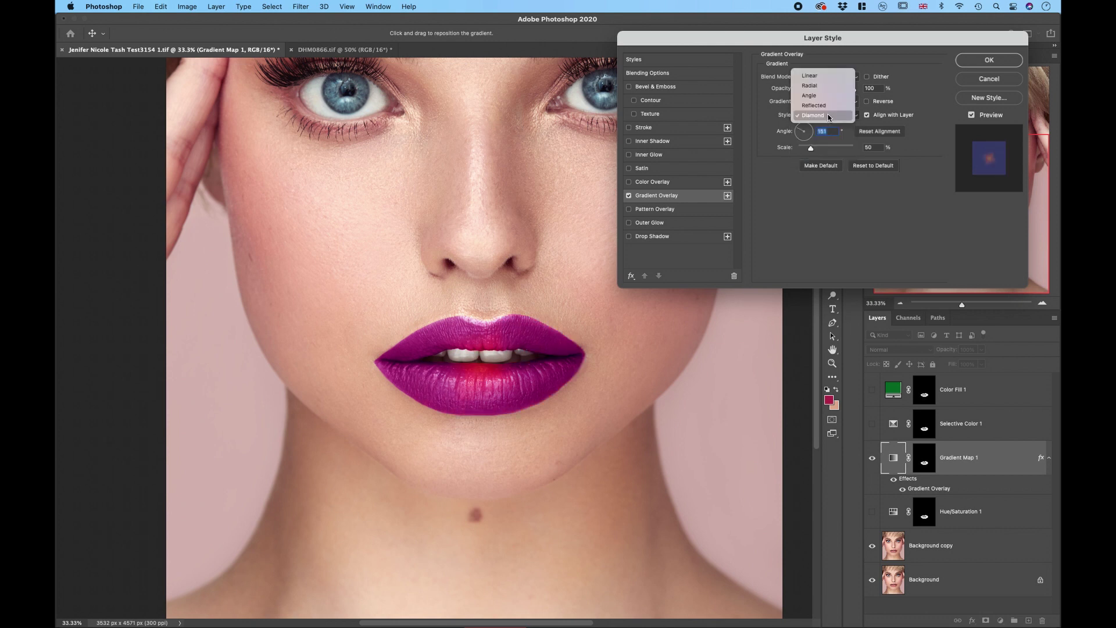
{"action": "left_click", "coordinate": [809, 85]}
{"action": "left_click", "coordinate": [810, 148]}
{"action": "left_click_drag", "start_coordinate": [811, 149], "coordinate": [822, 150]}
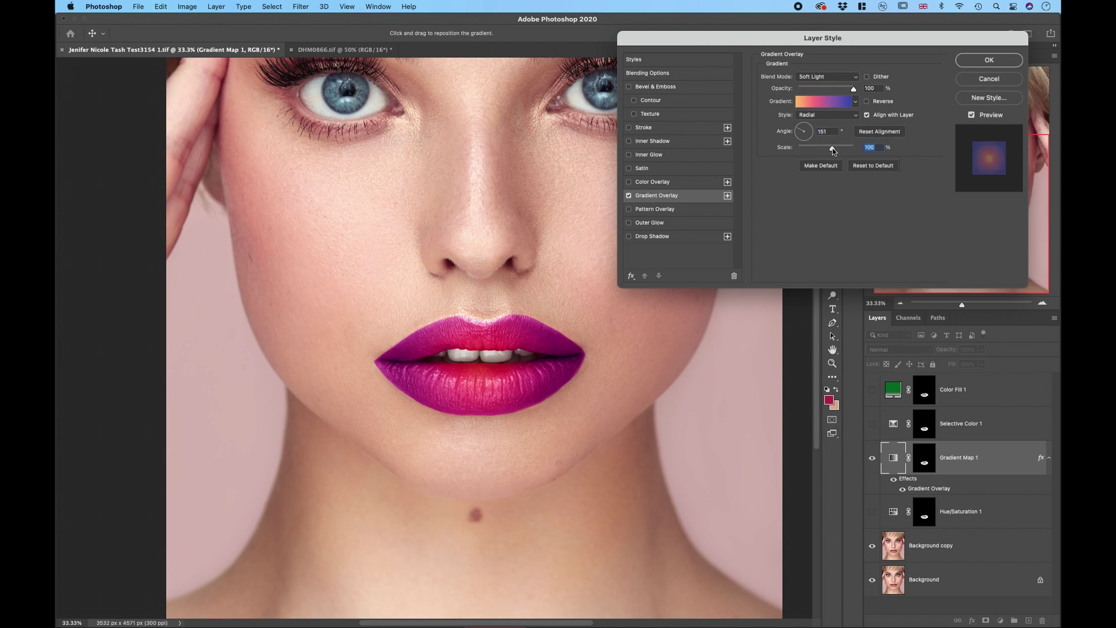
Try a magenta-purple Purples preset on the overlay, then undo back to orange-pink-blue
{"action": "left_click", "coordinate": [825, 103]}
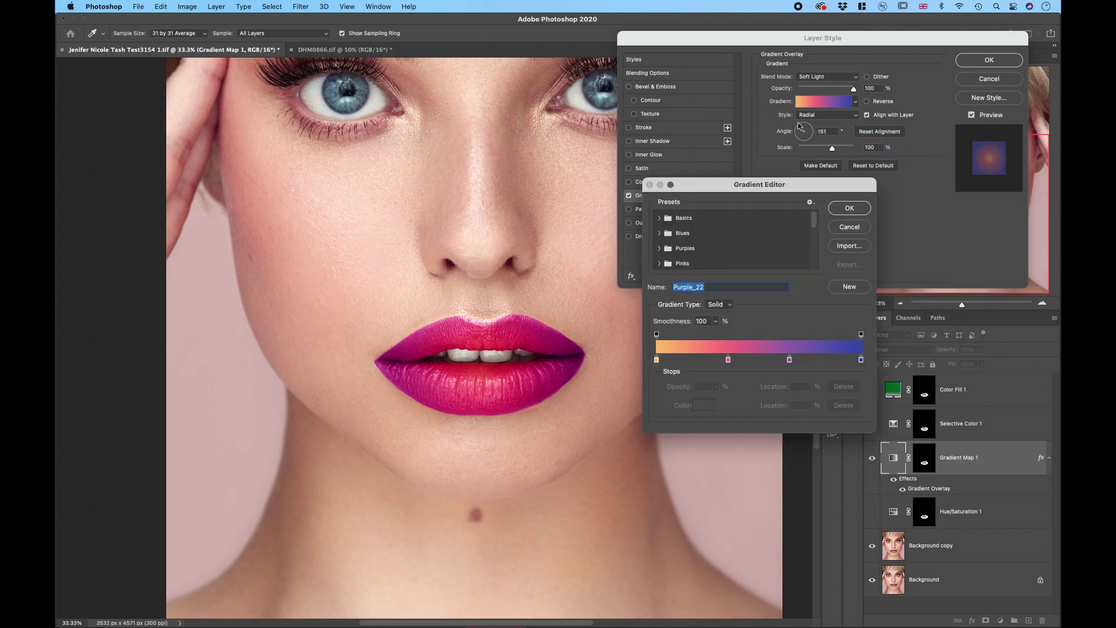
{"action": "left_click", "coordinate": [661, 251]}
{"action": "scroll", "coordinate": [667, 253], "scroll_direction": "down", "scroll_amount": 3}
{"action": "left_click", "coordinate": [705, 244]}
{"action": "left_click", "coordinate": [837, 210]}
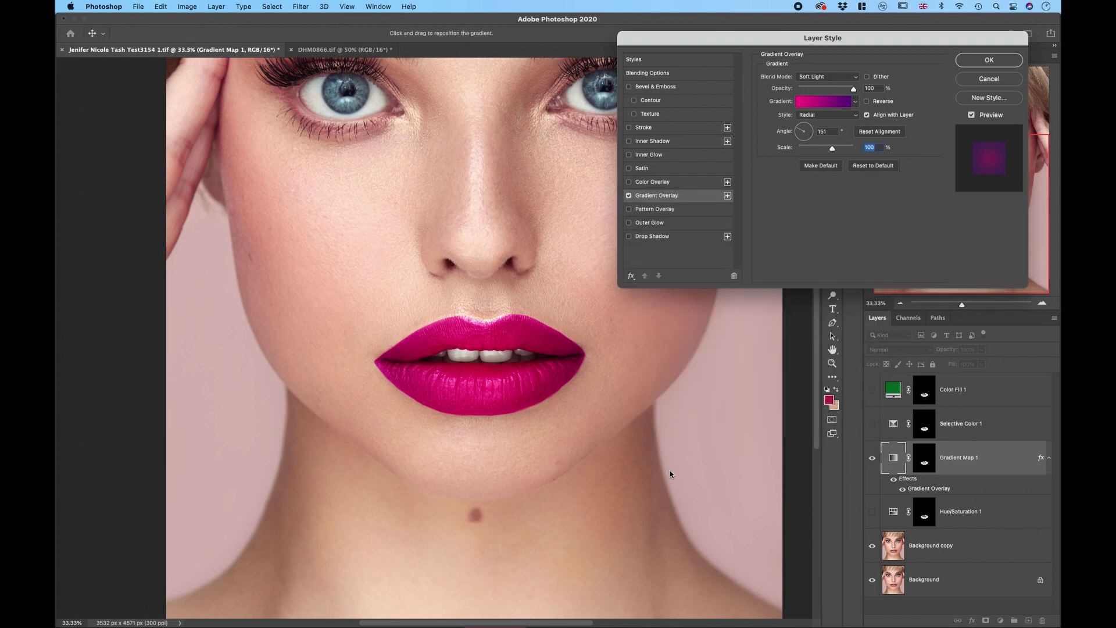
{"action": "key", "text": "super+z"}
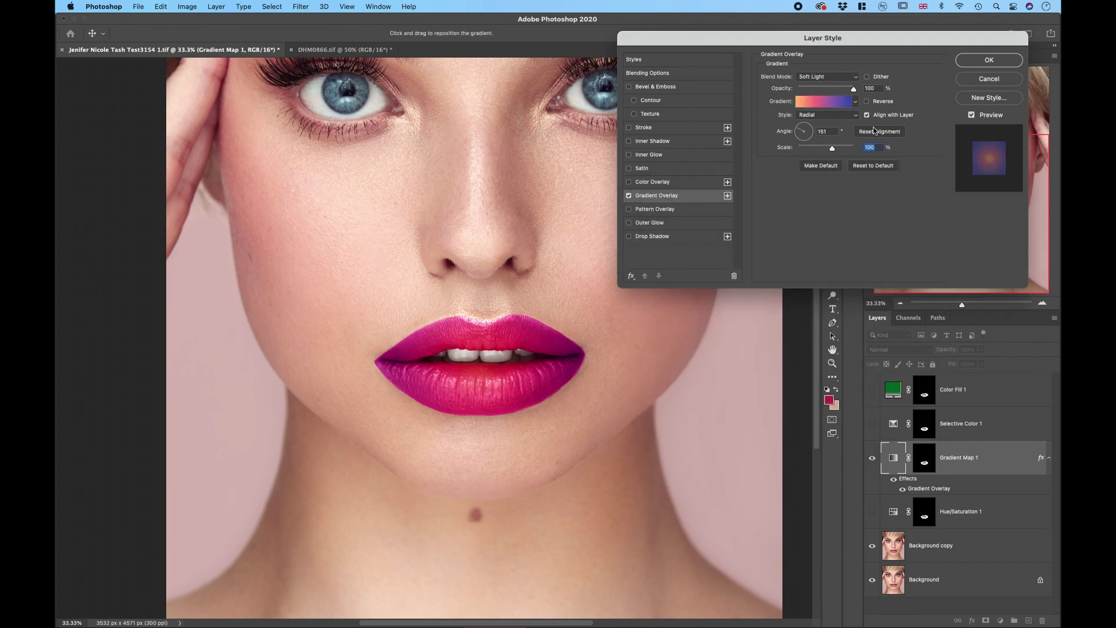
Switch the overlay style back to Linear and apply the Layer Style
{"action": "left_click", "coordinate": [822, 116]}
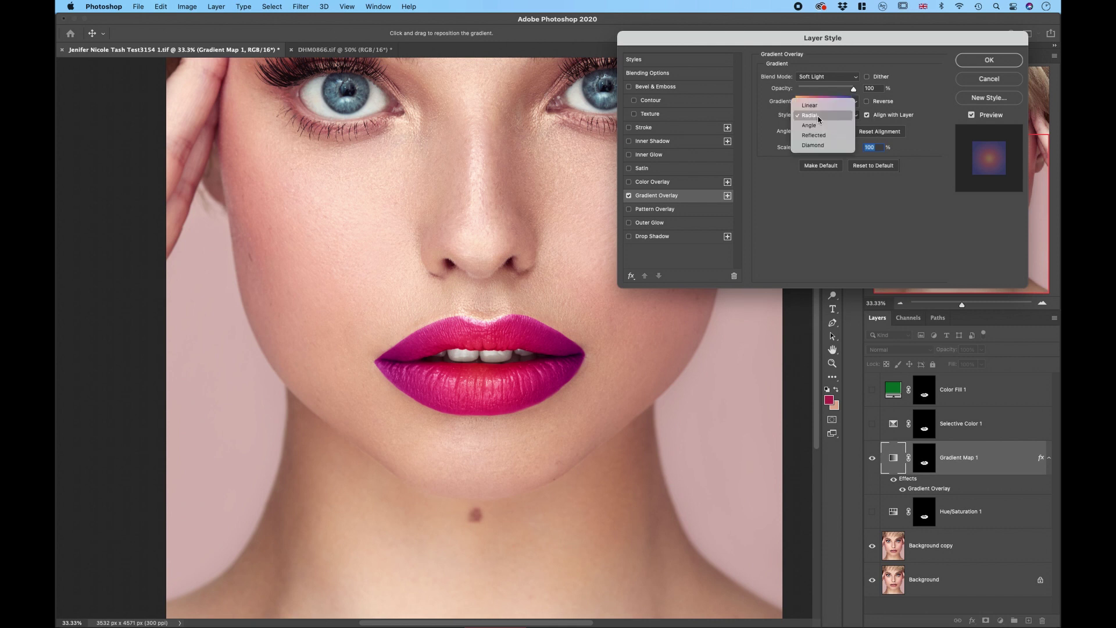
{"action": "left_click", "coordinate": [818, 106]}
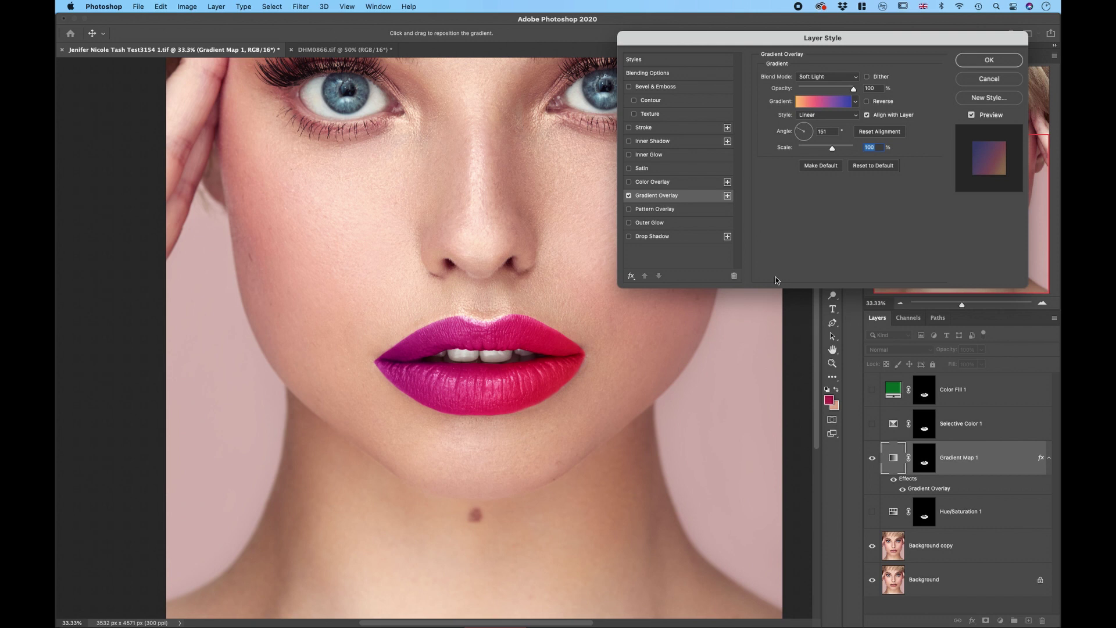
{"action": "key", "text": "Return"}
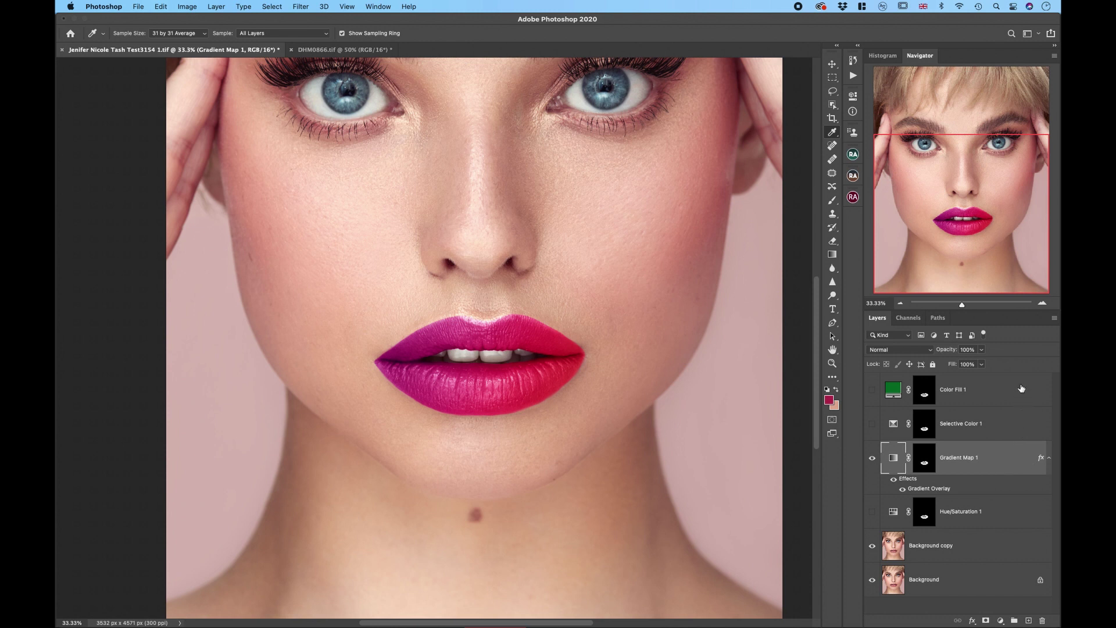
Recolour Gradient Map 1's 51% middle stop to teal 2b8f9e via the hue slider
{"action": "double_click", "coordinate": [928, 490]}
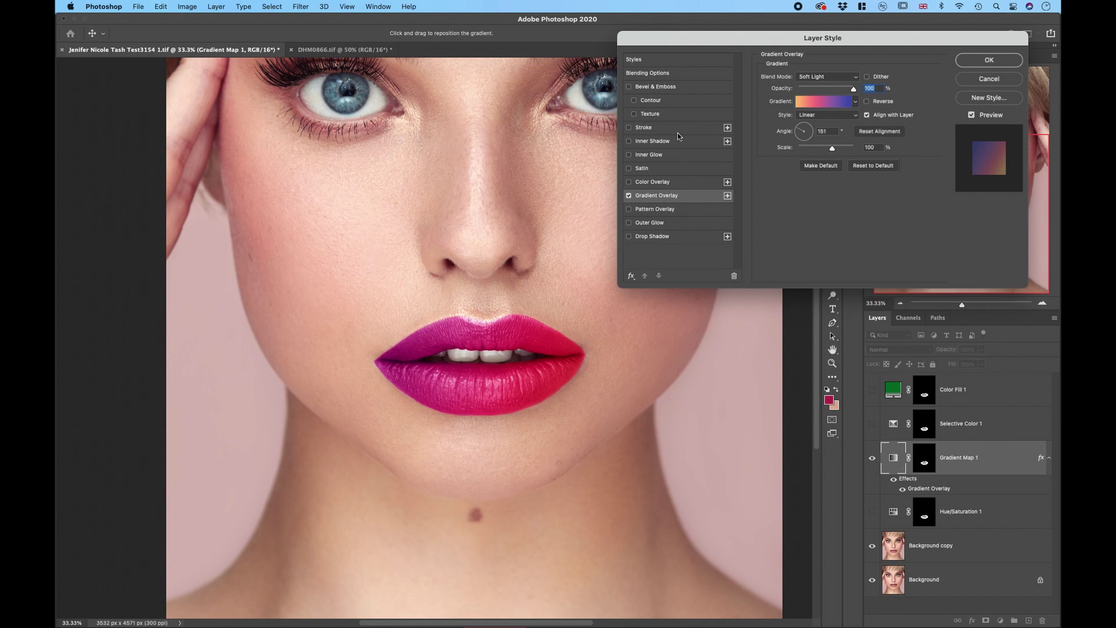
{"action": "left_click", "coordinate": [969, 60]}
{"action": "double_click", "coordinate": [894, 461]}
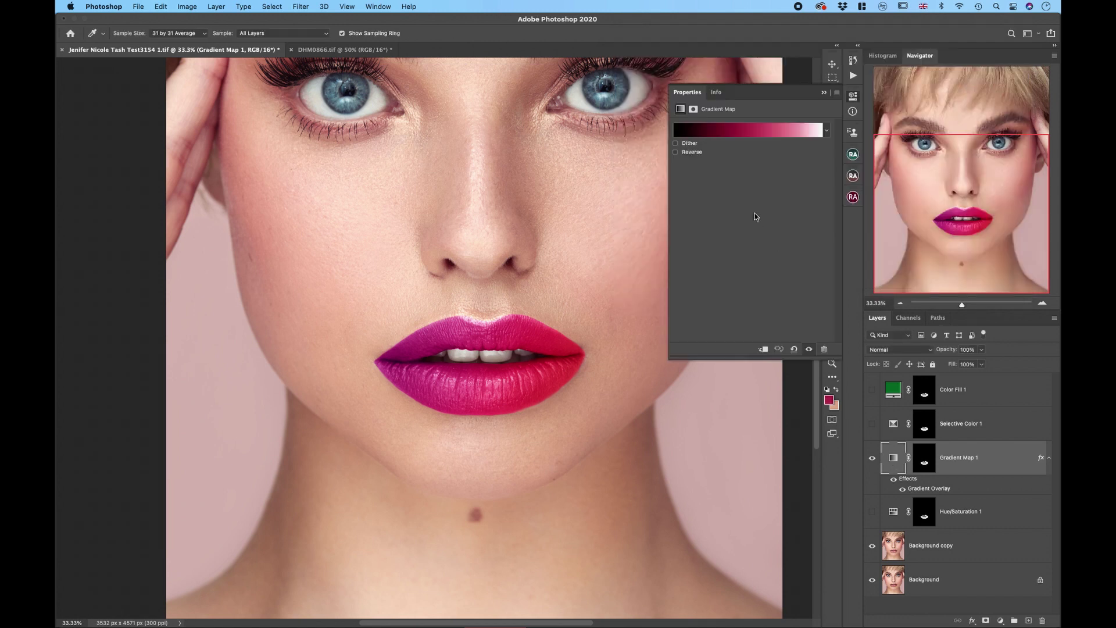
{"action": "left_click", "coordinate": [748, 131]}
{"action": "left_click", "coordinate": [761, 359]}
{"action": "left_click", "coordinate": [710, 406]}
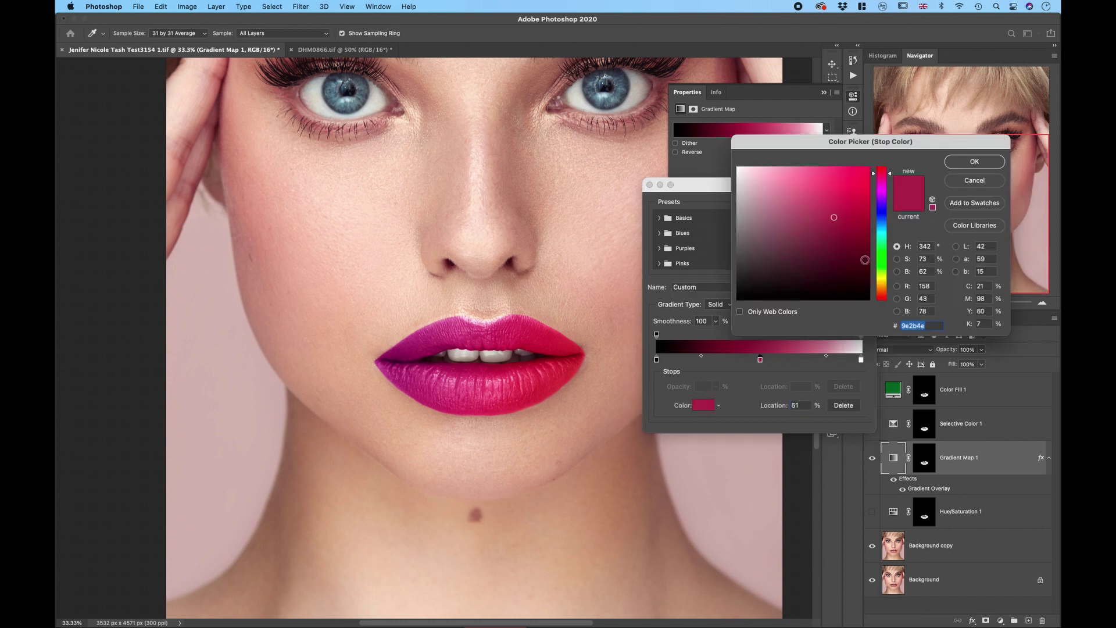
{"action": "left_click", "coordinate": [883, 211]}
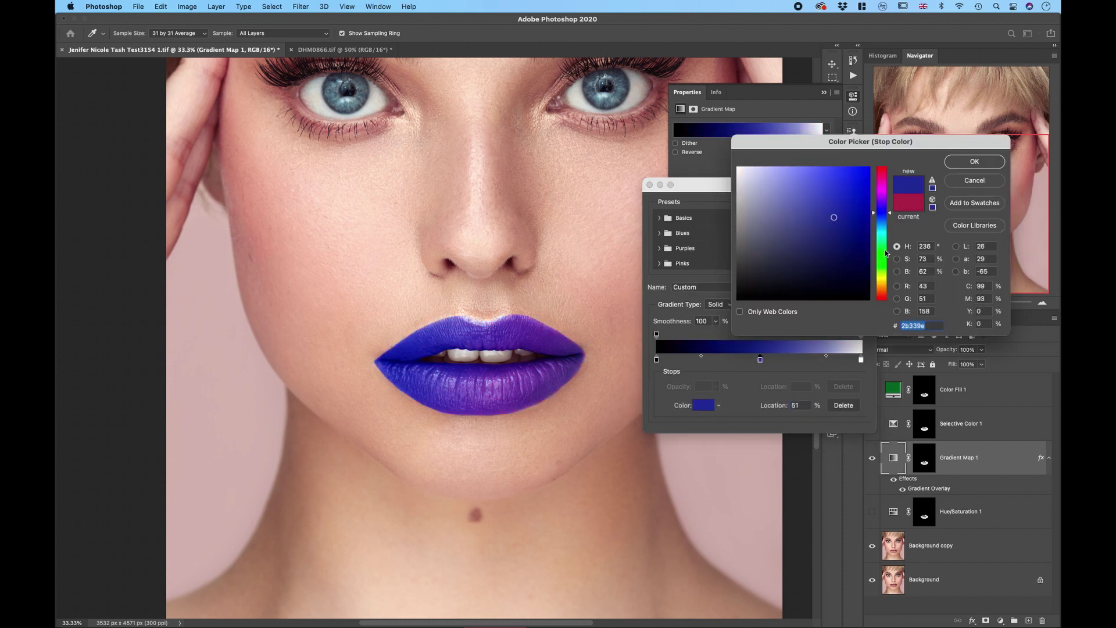
{"action": "left_click", "coordinate": [884, 251]}
{"action": "left_click", "coordinate": [883, 234]}
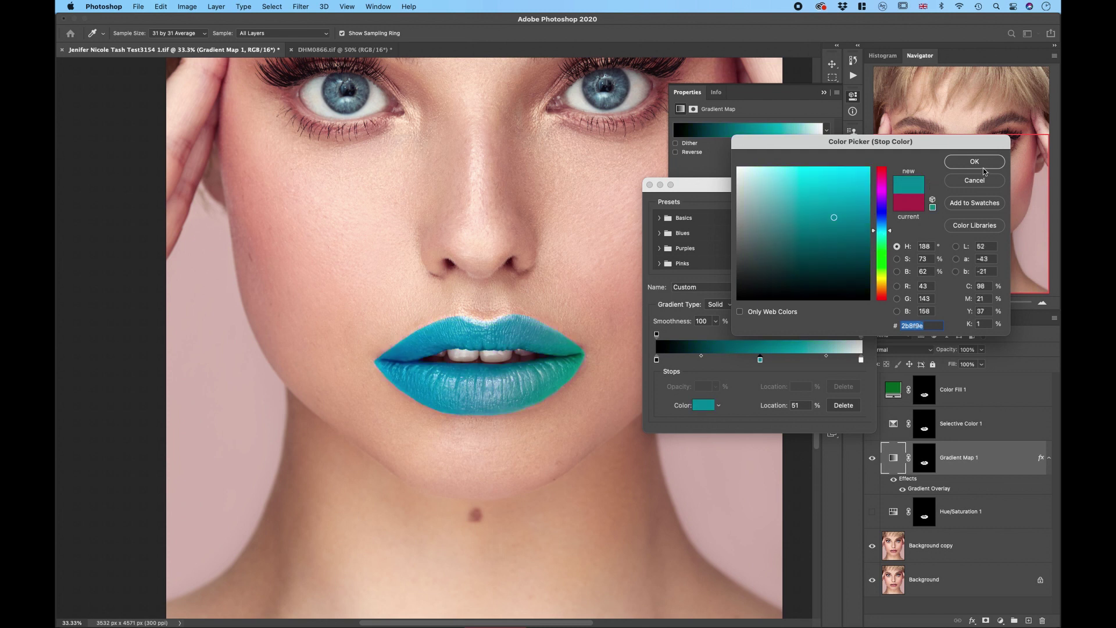